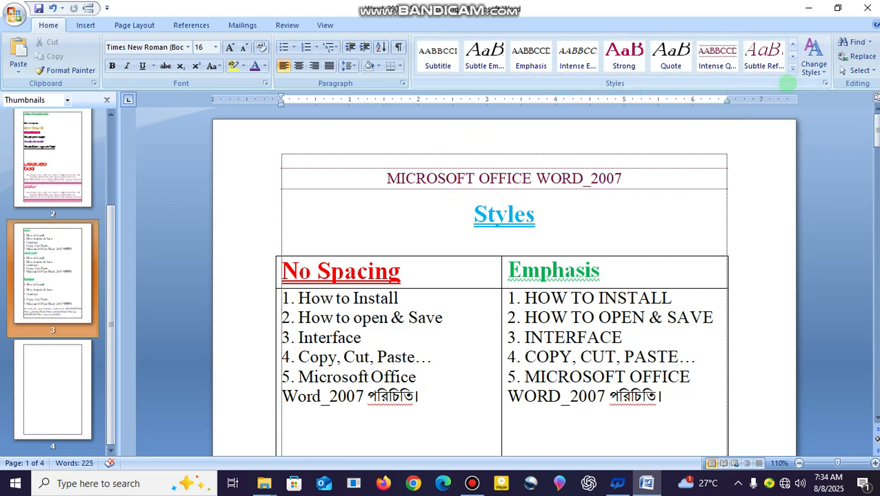
Duplicate the five-item list in the No Spacing cell directly below the original list
left_click(792, 69)
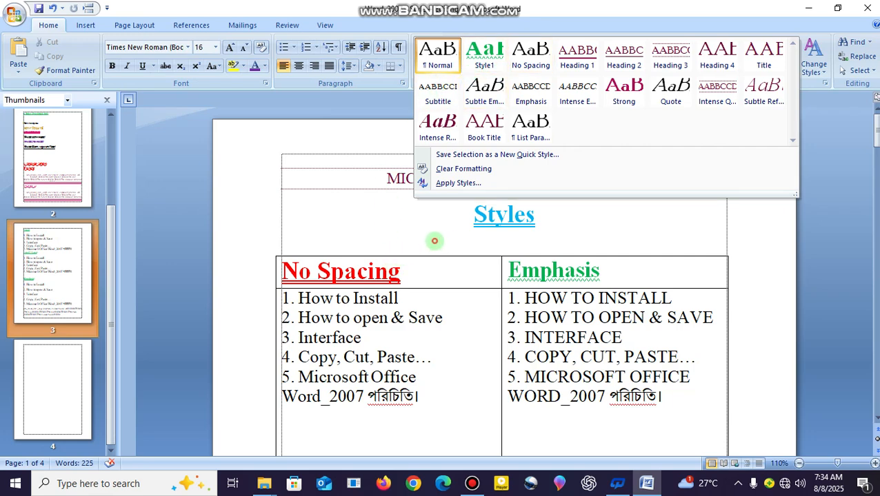
left_click(433, 239)
scroll(427, 218, "down", 2)
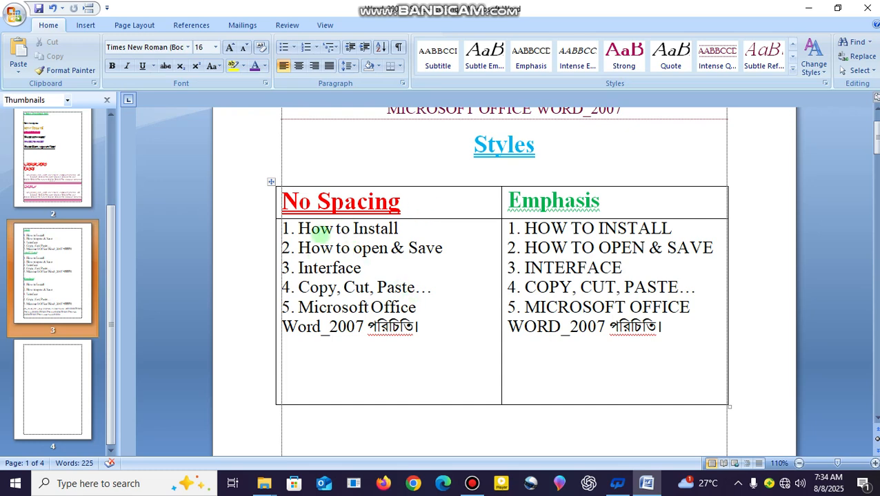
left_click_drag(422, 331, 287, 229)
key("ctrl+c")
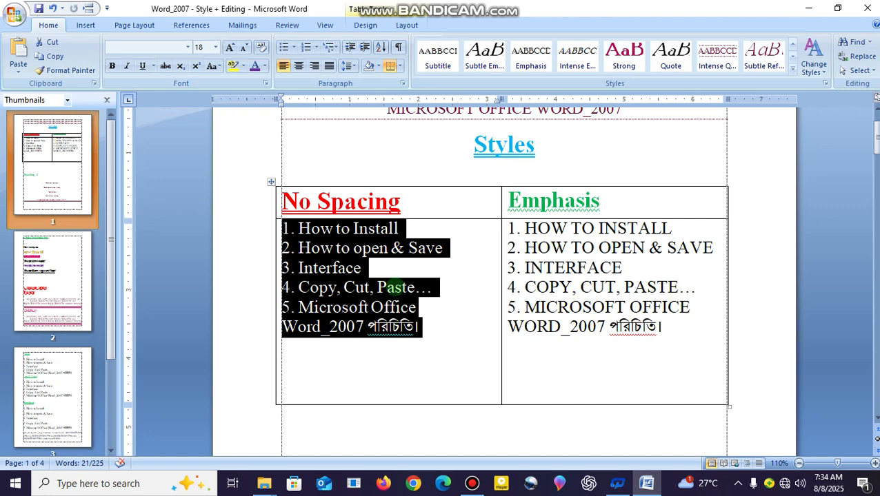
left_click(459, 338)
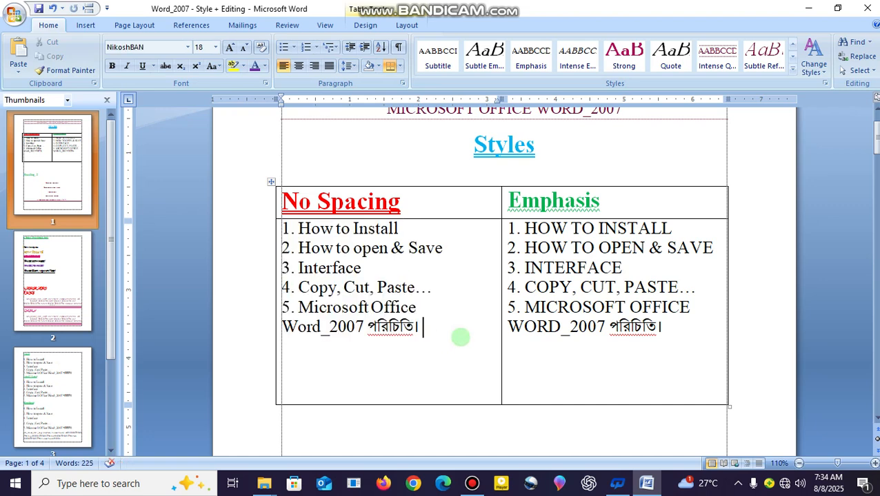
key("ctrl+v")
left_click(424, 328)
key("Return")
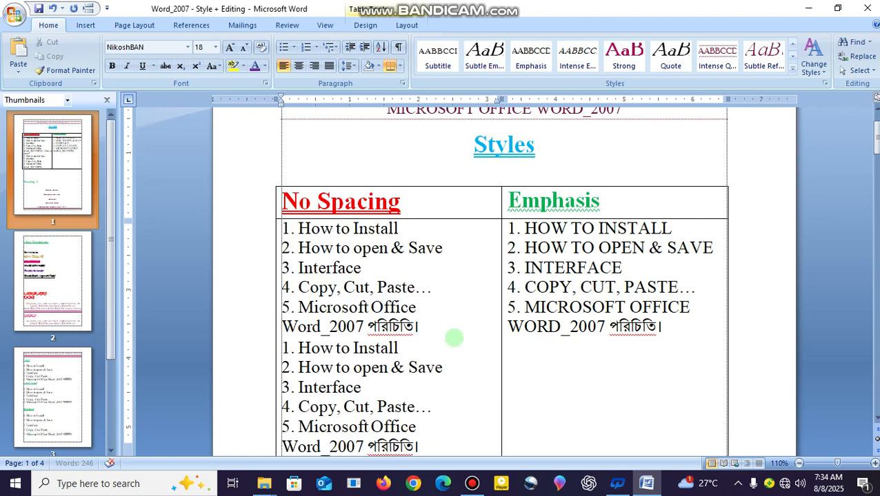
scroll(402, 298, "down", 1)
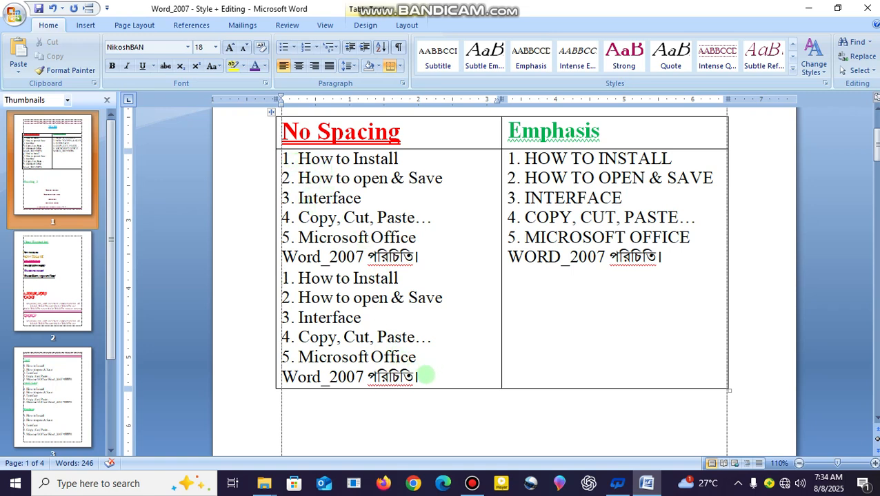
Apply the Intense Emphasis style to both lists in the No Spacing cell
left_click_drag(420, 379, 276, 164)
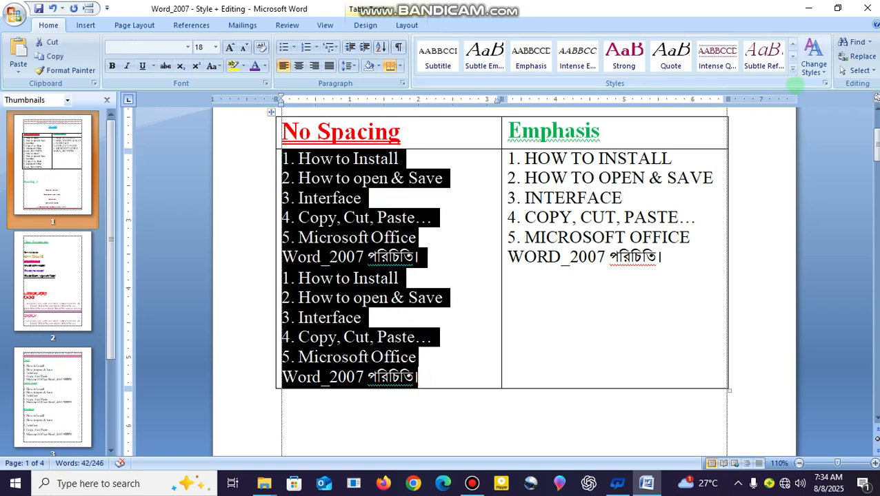
left_click(793, 69)
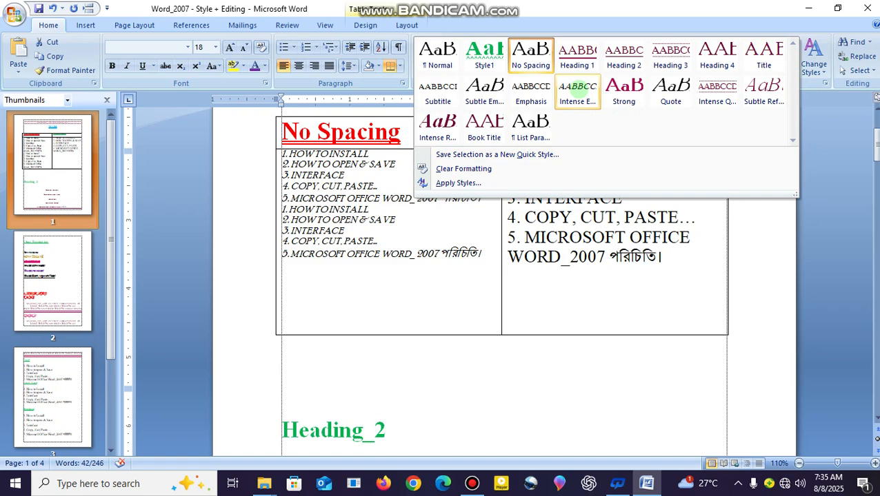
left_click(577, 92)
Set both lists in the No Spacing cell to the Times New Roman body font at size 18
left_click(187, 47)
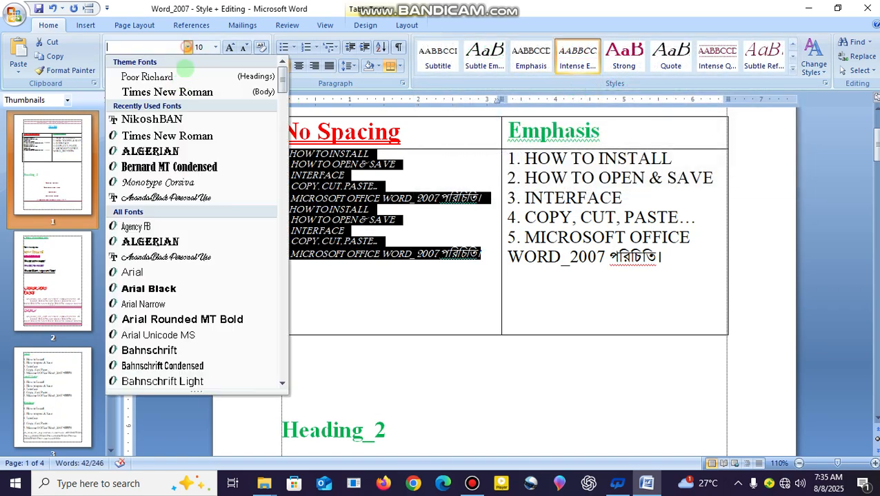
left_click(172, 93)
left_click(230, 46)
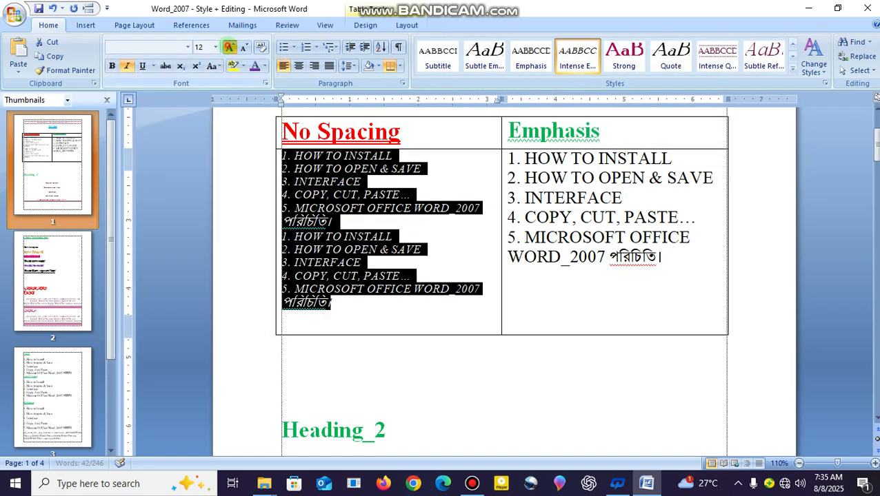
left_click(230, 47)
left_click(230, 47)
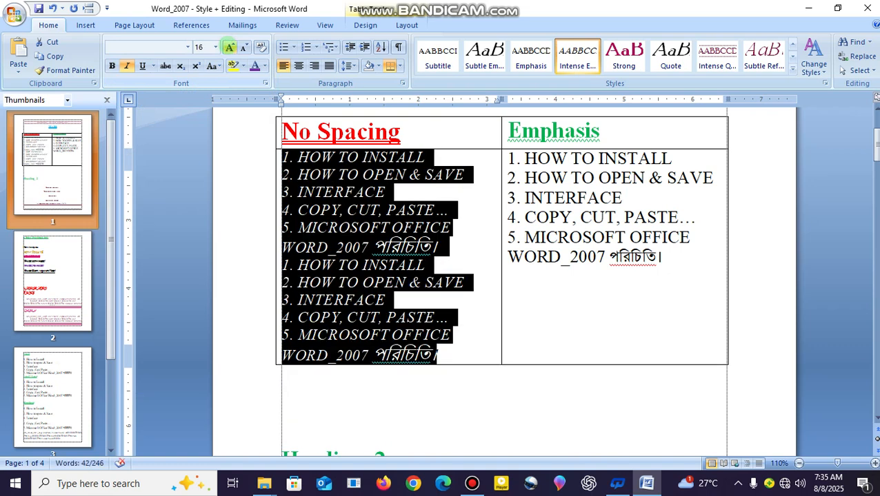
left_click(230, 47)
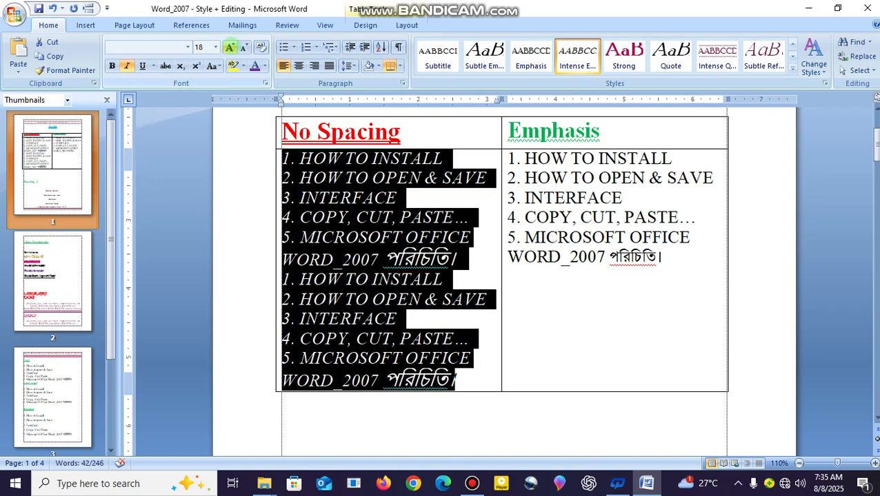
left_click(446, 233)
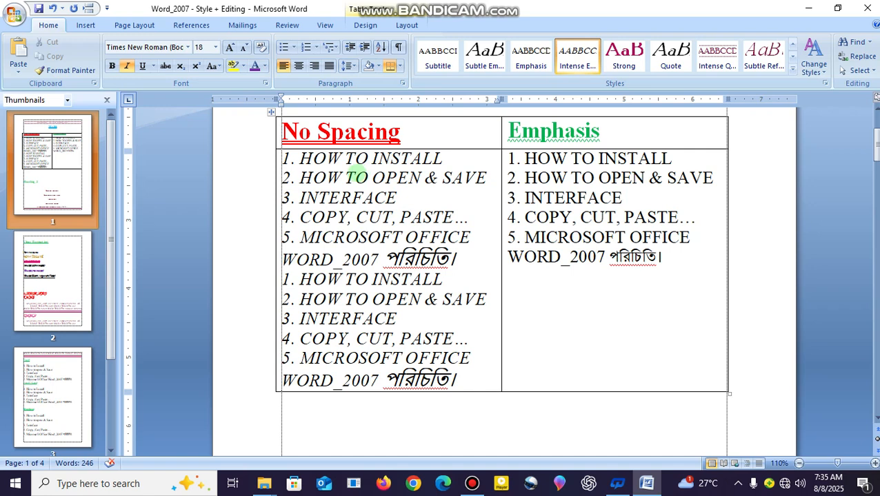
Remove the italic formatting from both lists in the No Spacing cell
left_click_drag(478, 372, 276, 164)
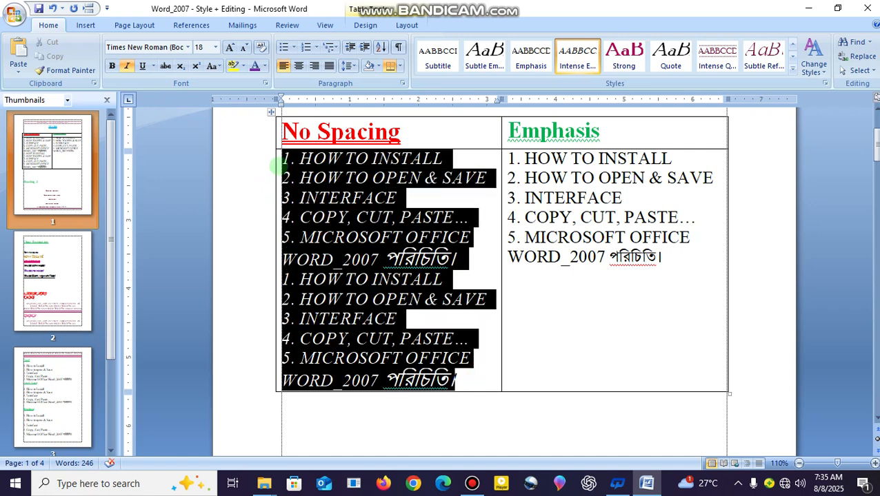
left_click(127, 65)
left_click(359, 239)
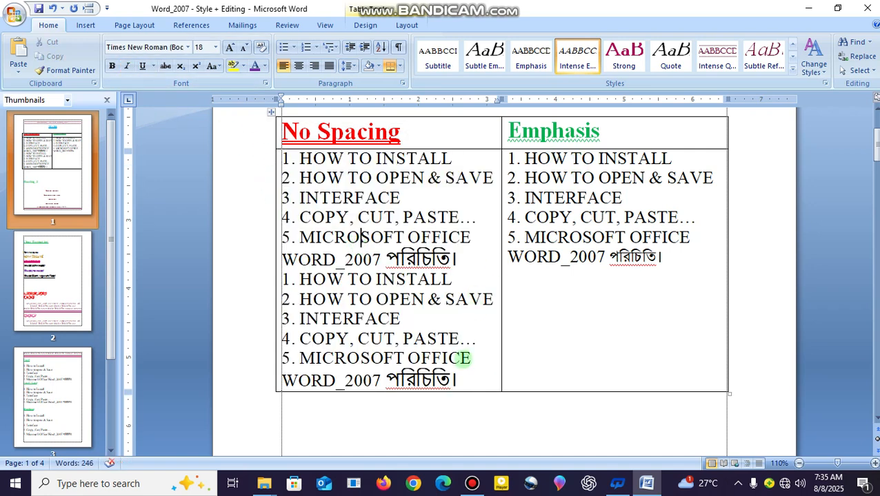
Apply the No Spacing style to both lists under No Spacing, with the Times New Roman body font at size 16
left_click_drag(477, 382, 290, 158)
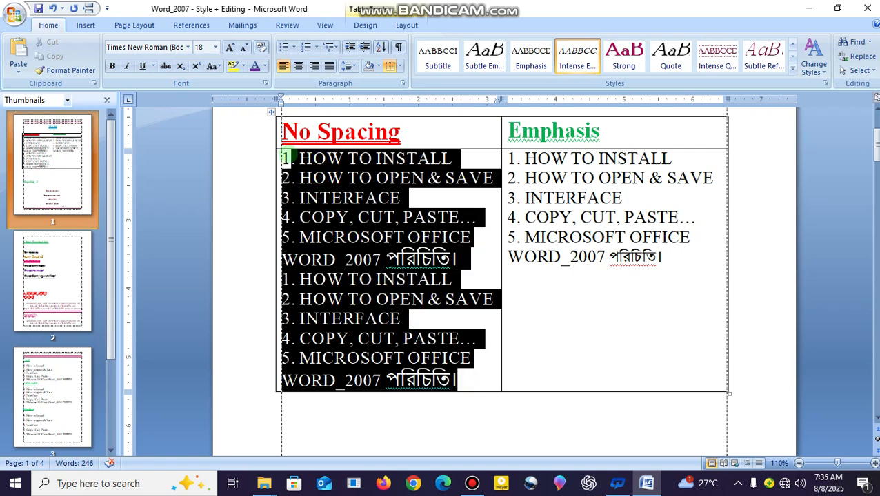
left_click(793, 70)
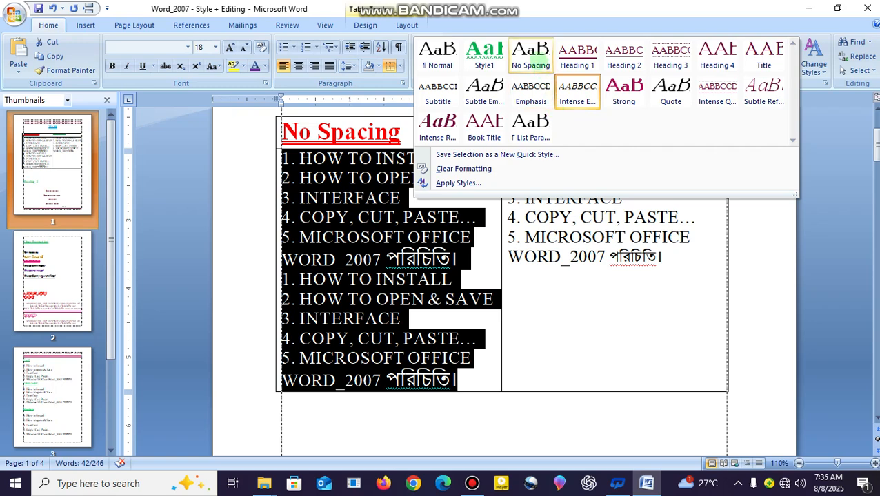
left_click(531, 55)
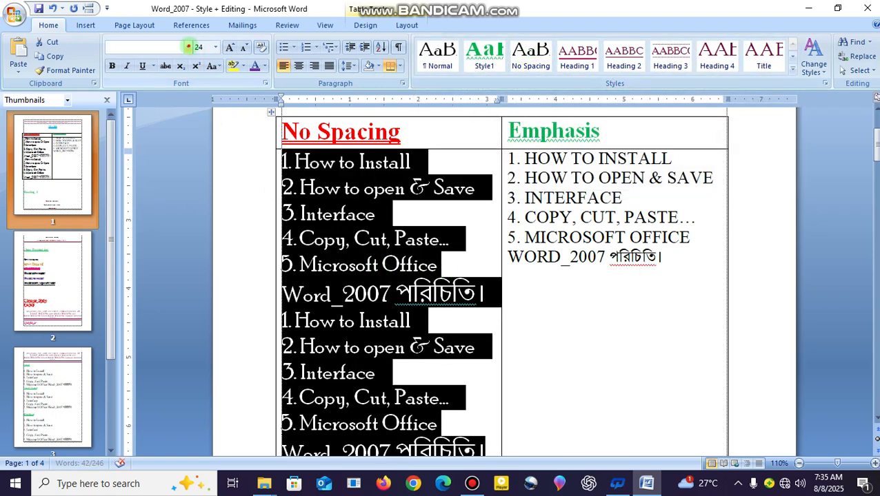
left_click(188, 47)
left_click(167, 92)
left_click(215, 47)
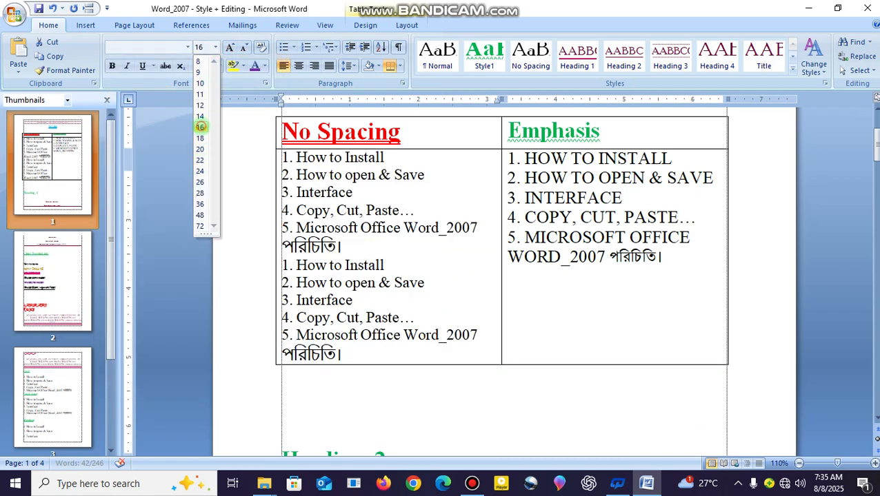
left_click(200, 127)
left_click(339, 250)
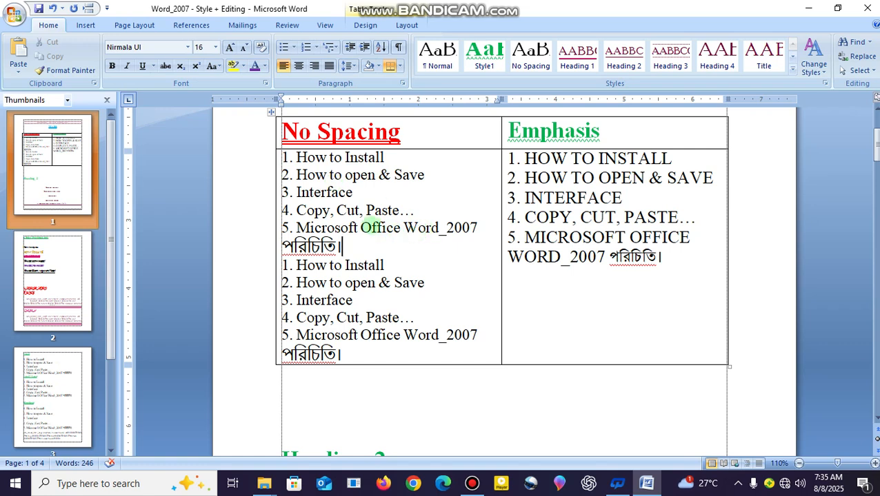
Increase the font size of both lists in the No Spacing cell to 18
left_click(568, 177)
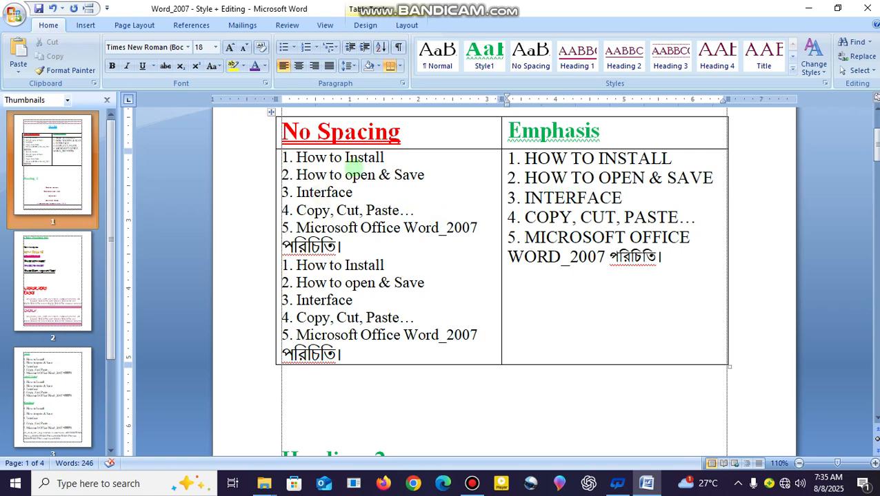
left_click_drag(351, 356, 270, 160)
left_click(230, 47)
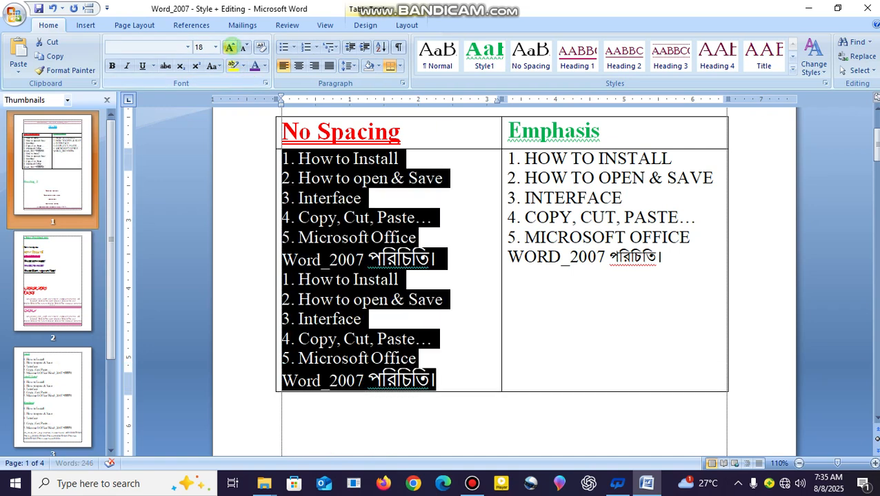
left_click(379, 298)
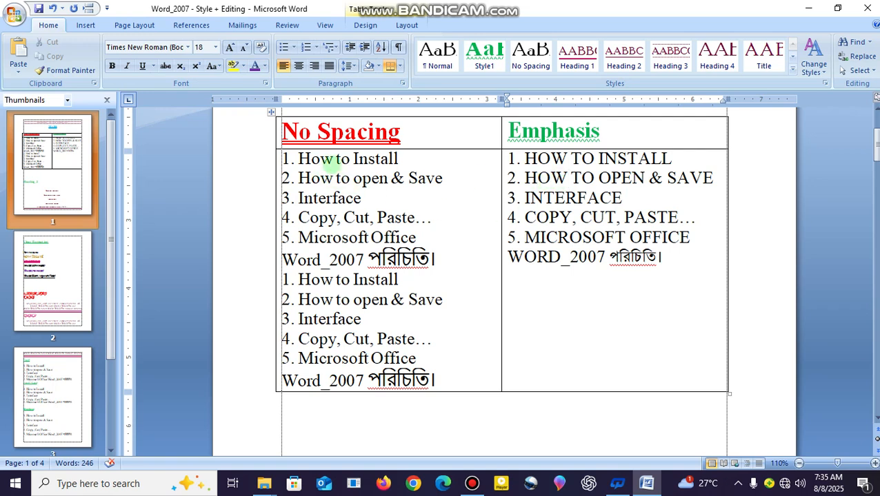
left_click_drag(300, 159, 417, 159)
left_click(412, 161)
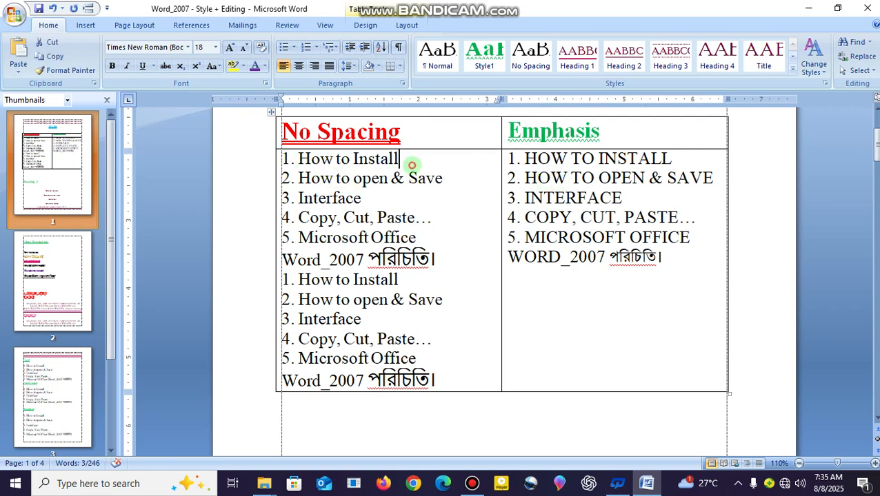
left_click_drag(527, 159, 632, 160)
left_click(373, 158)
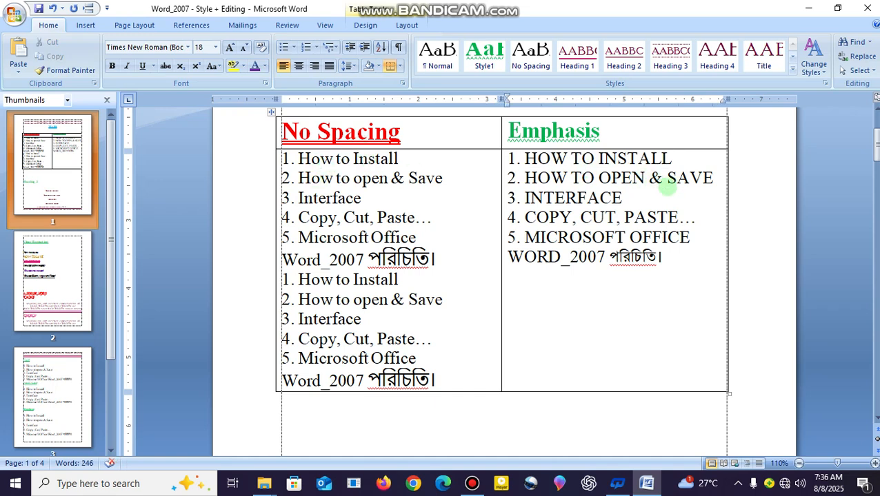
Apply the Strong style to the list in the Emphasis cell
left_click_drag(678, 263, 509, 157)
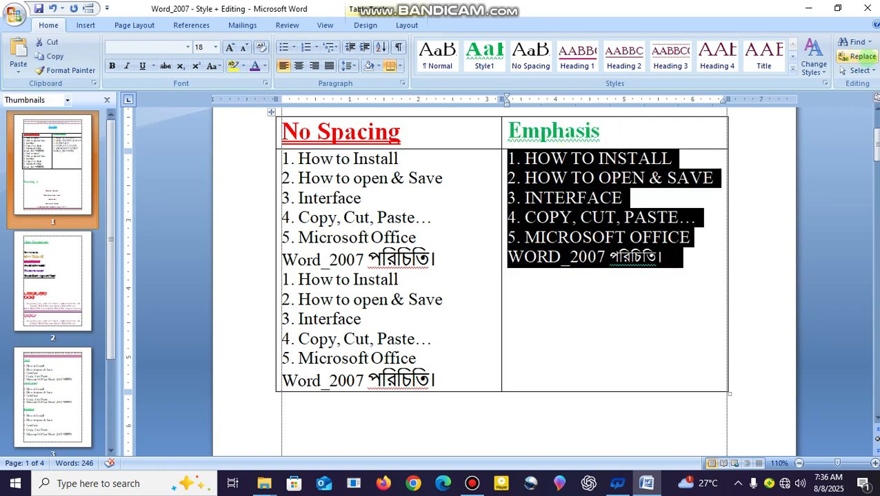
left_click(793, 69)
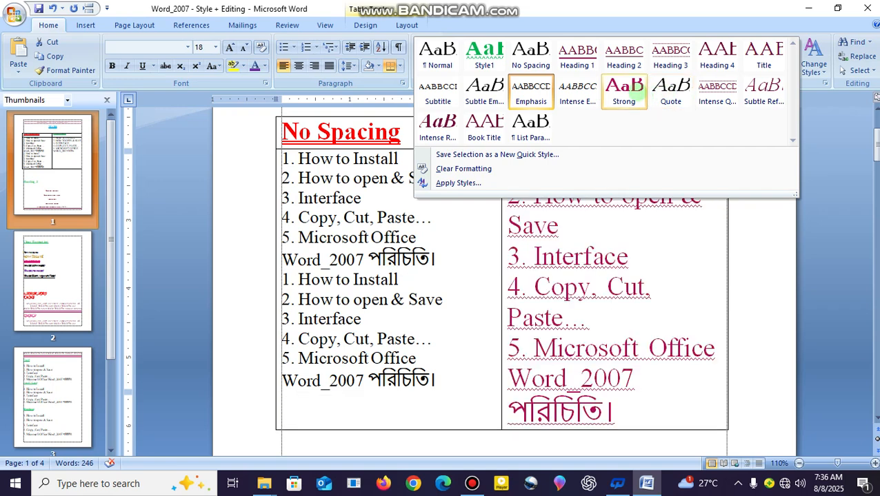
left_click(630, 97)
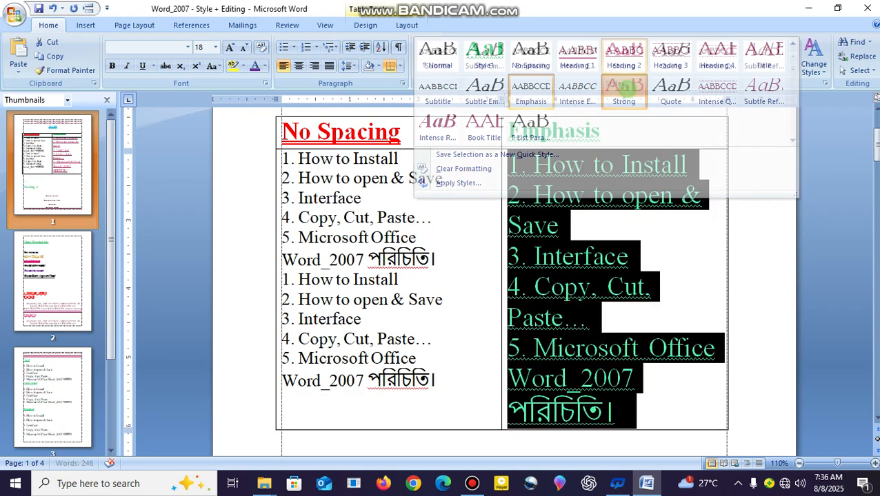
left_click(593, 279)
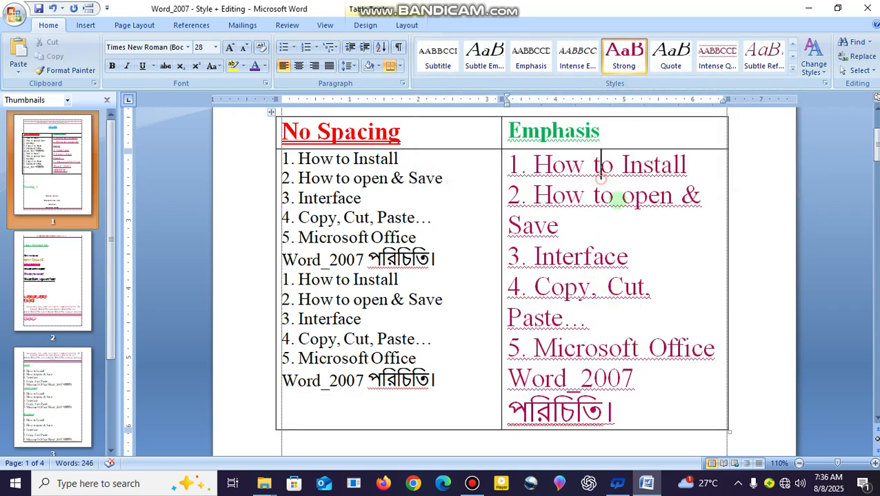
Reduce the font size of the list in the Emphasis cell to 18
left_click_drag(630, 412, 508, 164)
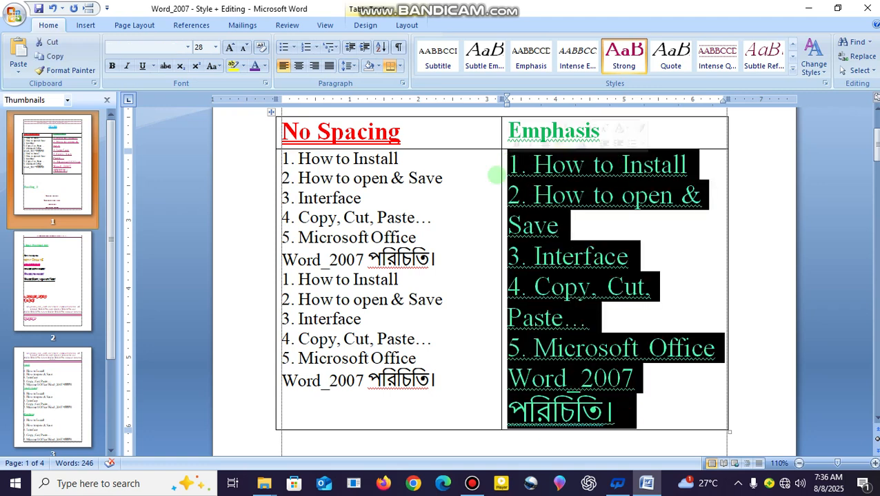
left_click(244, 47)
left_click(244, 47)
left_click(244, 46)
left_click(244, 47)
left_click(244, 47)
left_click(611, 237)
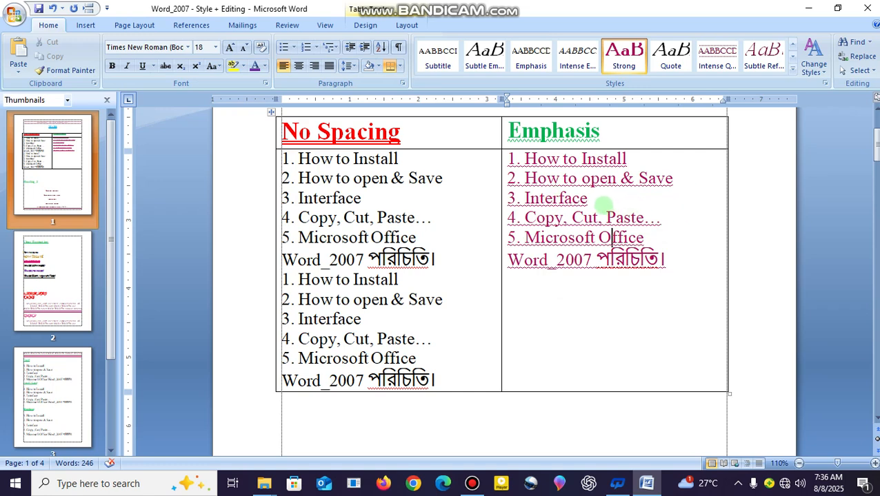
Apply the Title style to the list in the Emphasis cell
left_click_drag(676, 266, 509, 158)
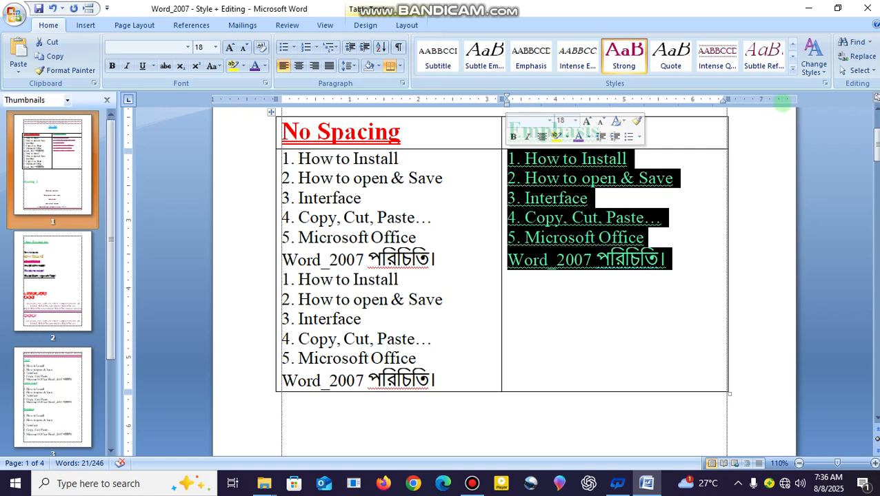
left_click(792, 70)
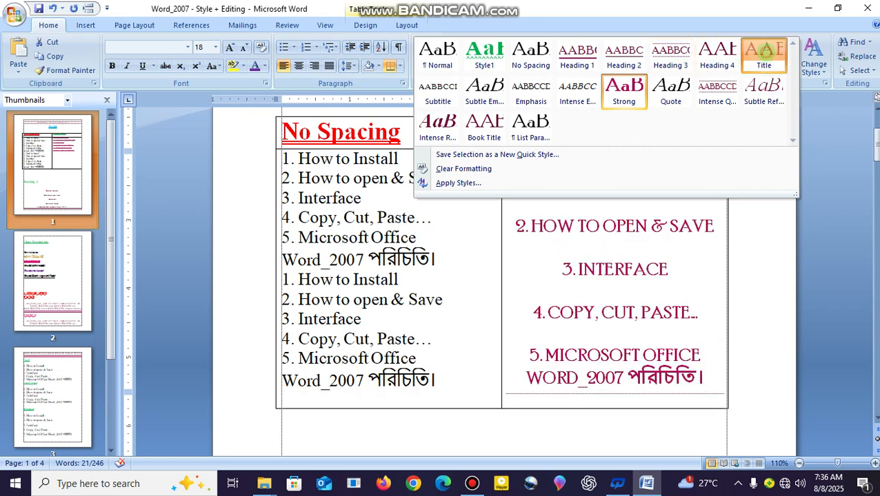
left_click(765, 55)
scroll(724, 365, "down", 2)
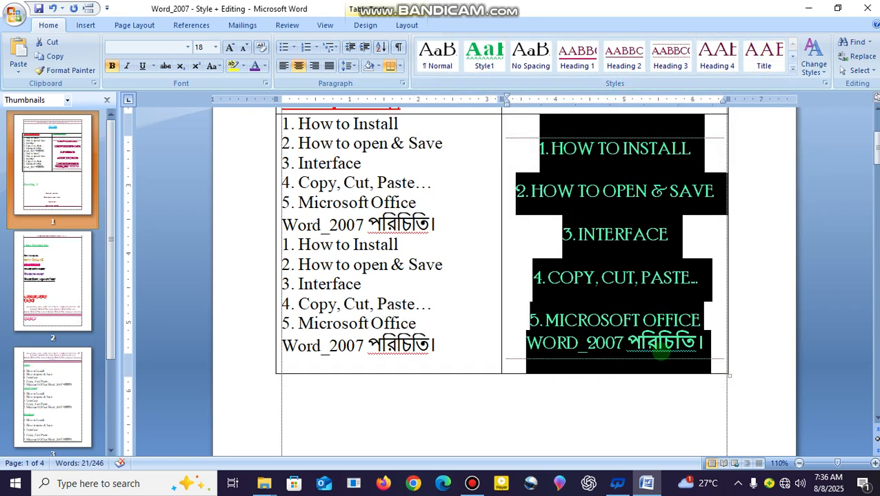
Widen the two-column table slightly so its outer edge passes the right page margin
left_click(731, 343)
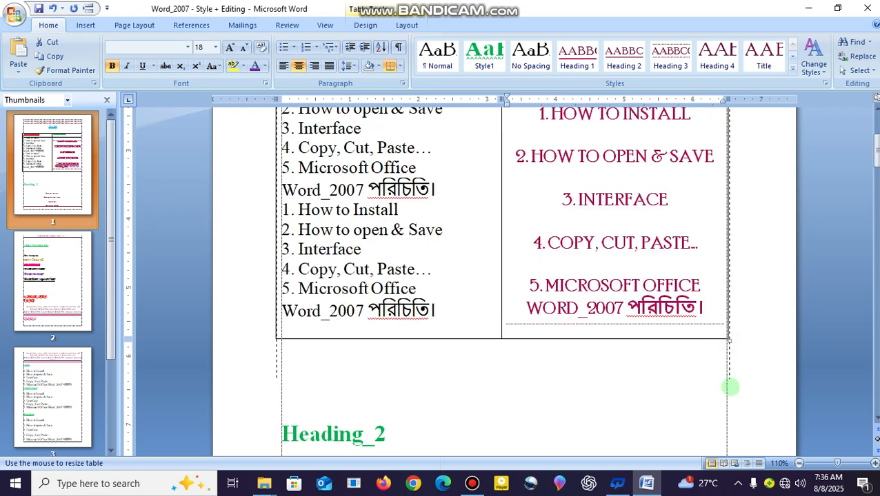
scroll(726, 400, "up", 2)
left_click(609, 196)
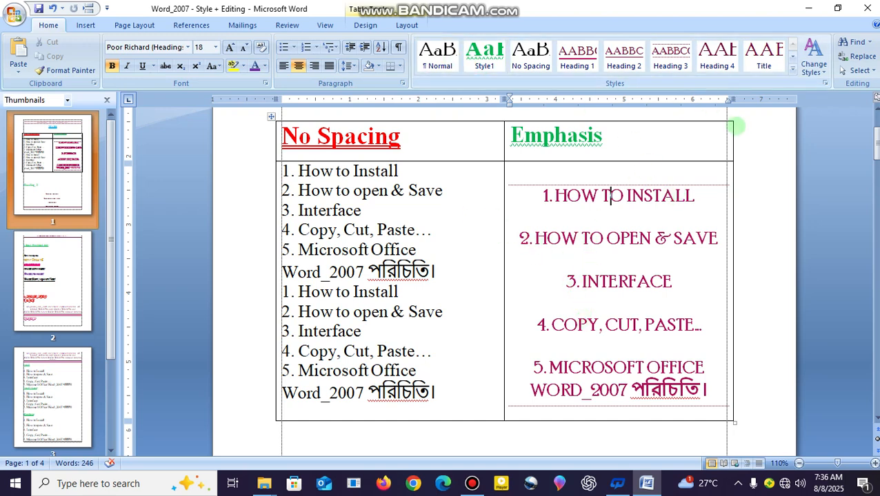
left_click(610, 196)
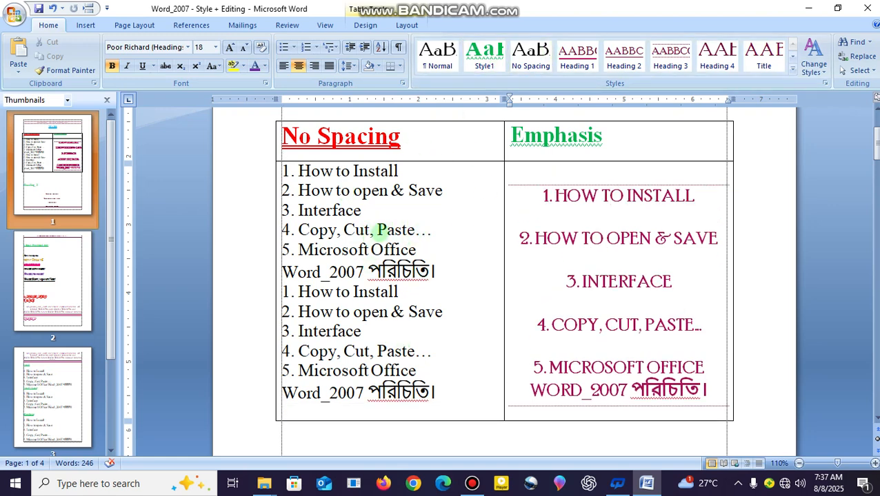
Set the line spacing of both lists in the No Spacing cell to 1.5
left_click_drag(439, 393, 281, 171)
left_click(355, 292)
left_click(442, 392, "shift")
left_click_drag(332, 246, 285, 171)
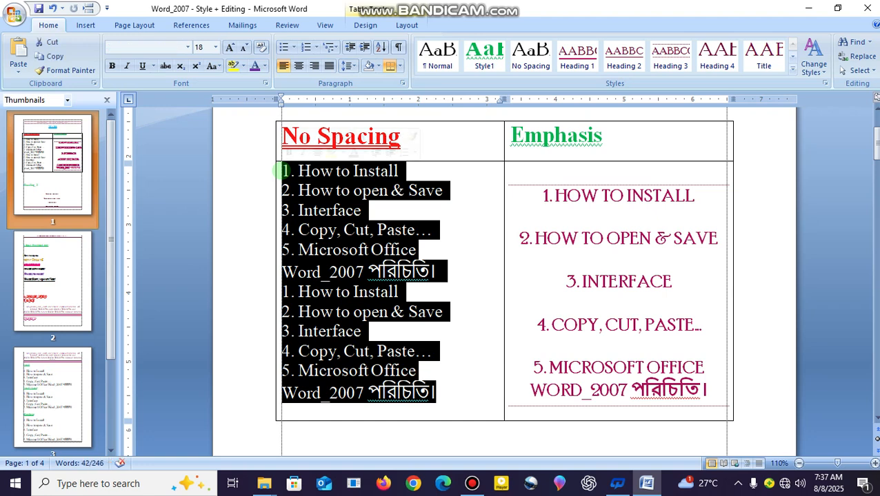
left_click(349, 66)
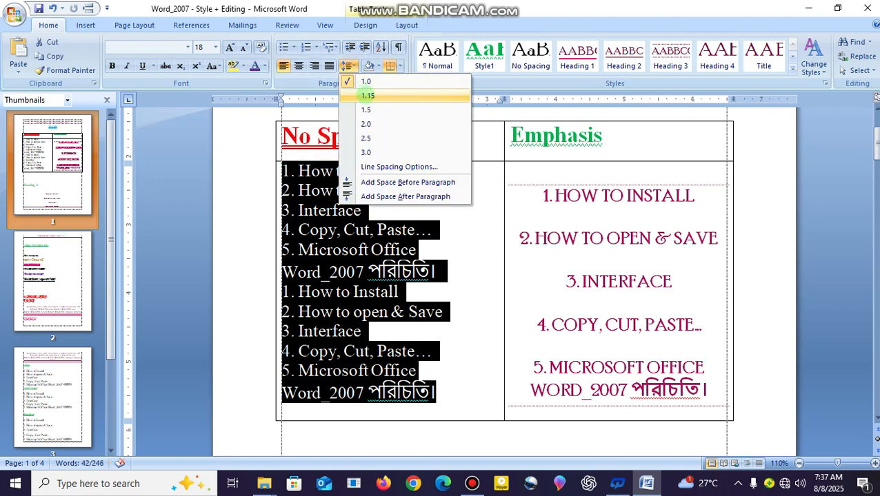
left_click(365, 110)
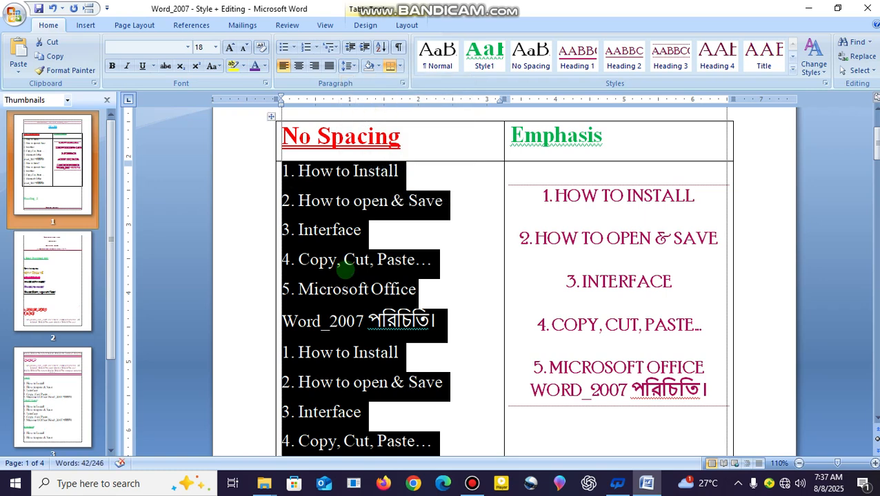
scroll(320, 210, "down", 1)
scroll(338, 234, "down", 2)
scroll(337, 267, "up", 2)
Return the line spacing of both lists in the No Spacing cell to 1.0 and save the document
left_click(349, 65)
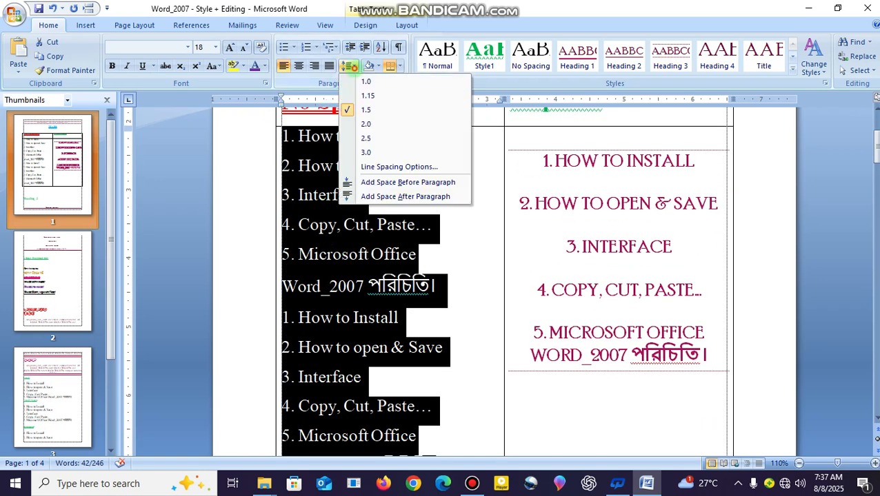
left_click(369, 84)
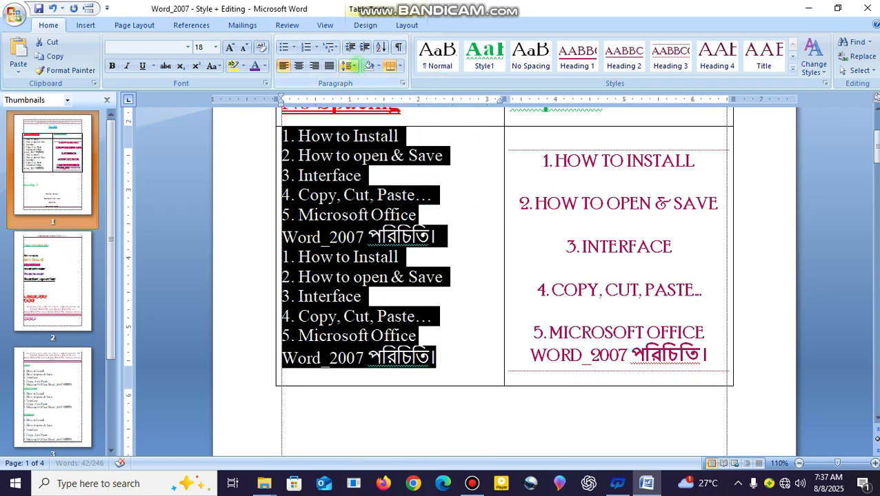
left_click(349, 66)
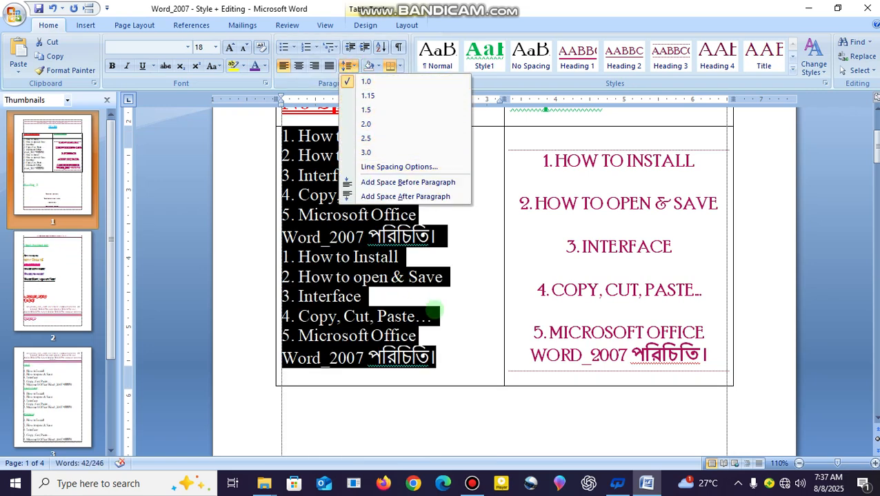
left_click(452, 277)
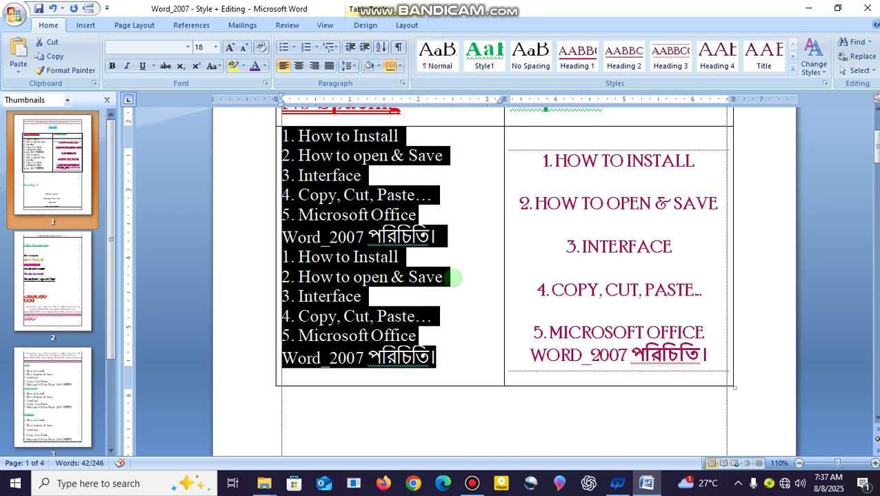
key("ctrl+s")
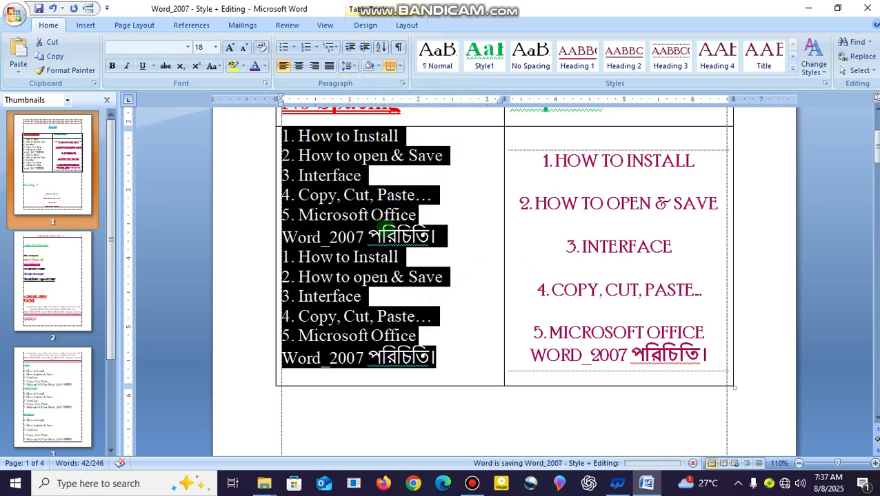
Delete the empty lines between the table and the Heading_2 title
scroll(441, 227, "down", 4)
left_click(437, 220)
scroll(438, 220, "down", 3)
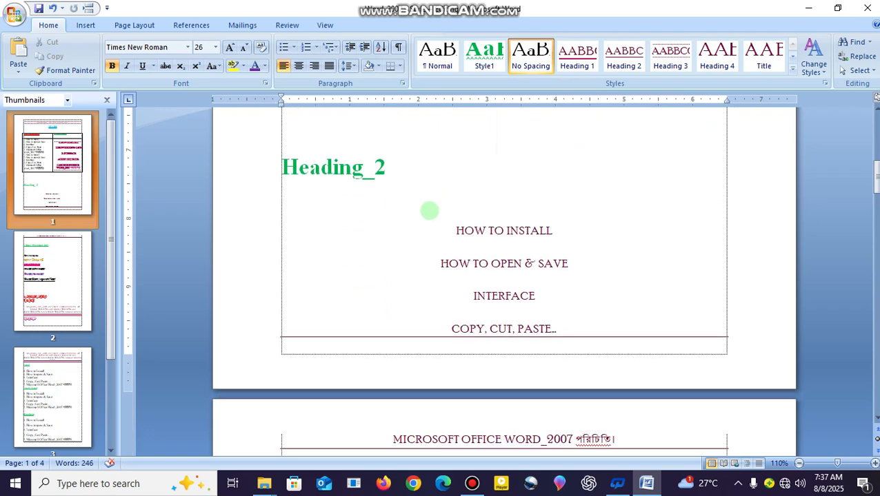
scroll(413, 192, "up", 3)
left_click(364, 203)
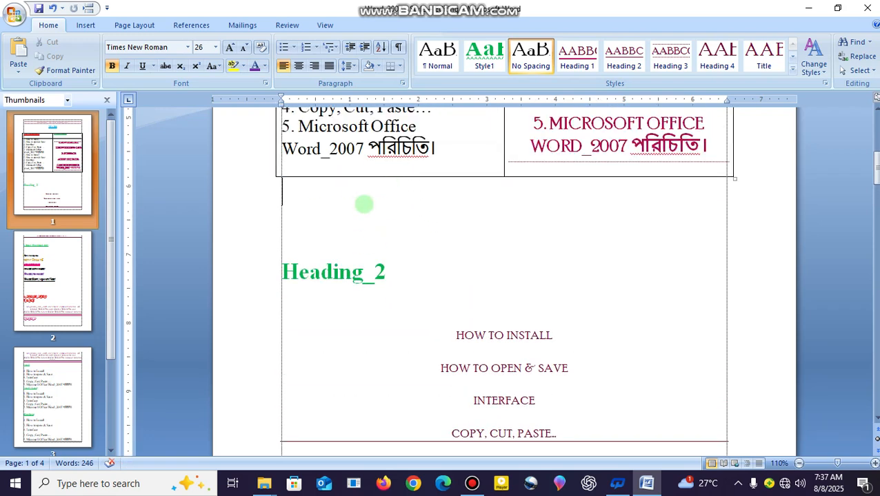
key("Delete")
key("Delete")
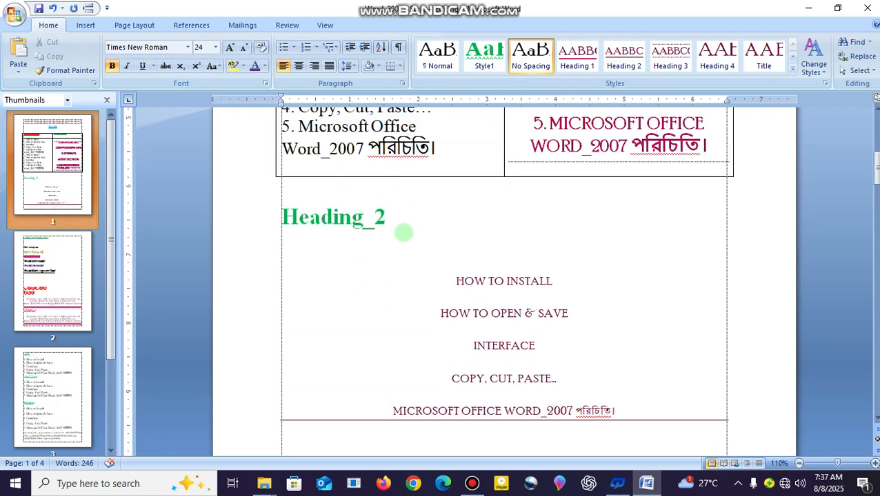
key("Delete")
Try the Heading 1, Heading 2 and Heading 3 styles on the list under Heading_2, settling on Heading 4
left_click_drag(619, 383, 455, 254)
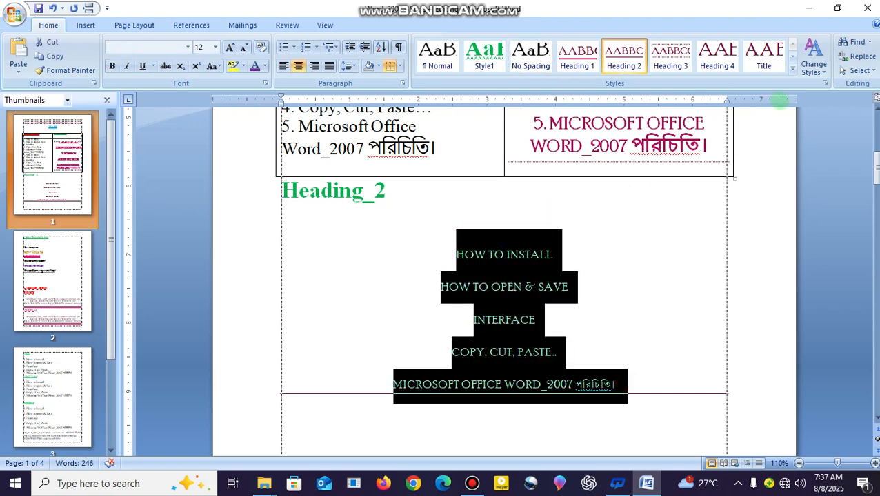
left_click(792, 69)
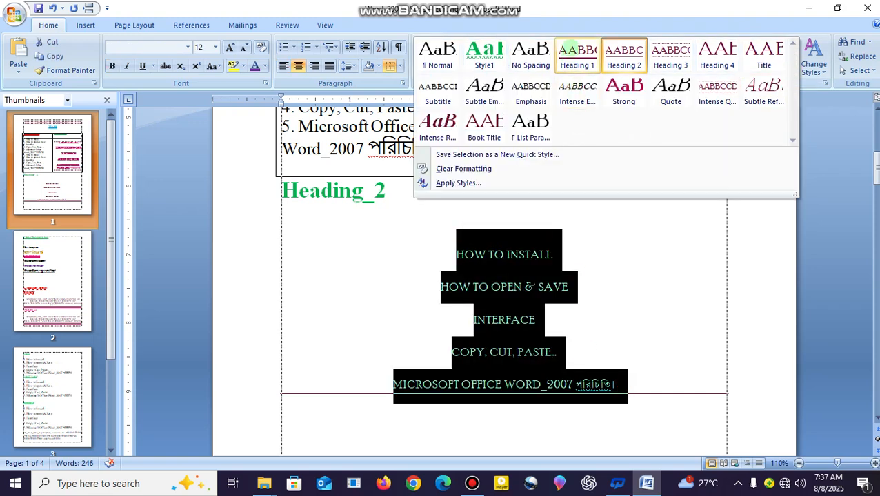
left_click(577, 55)
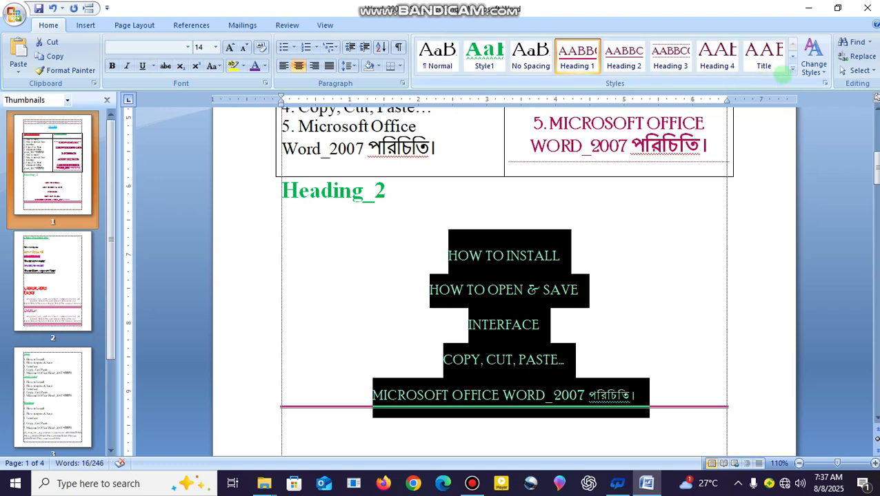
left_click(624, 55)
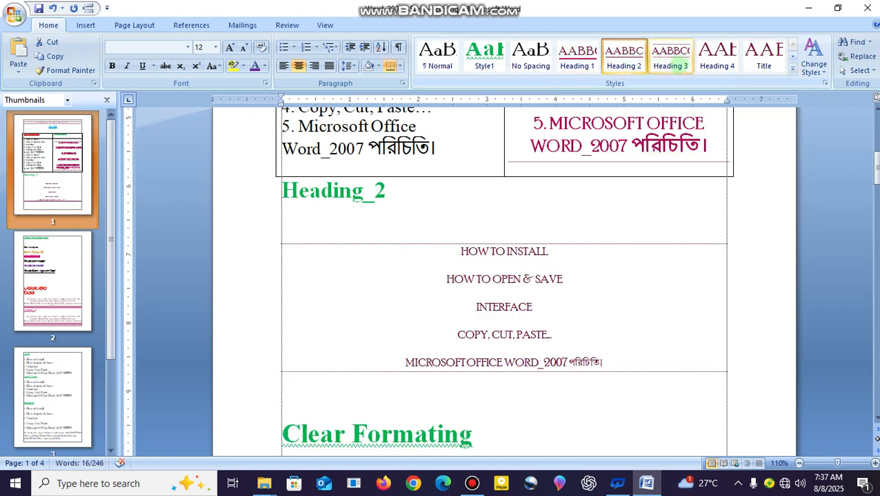
left_click(670, 55)
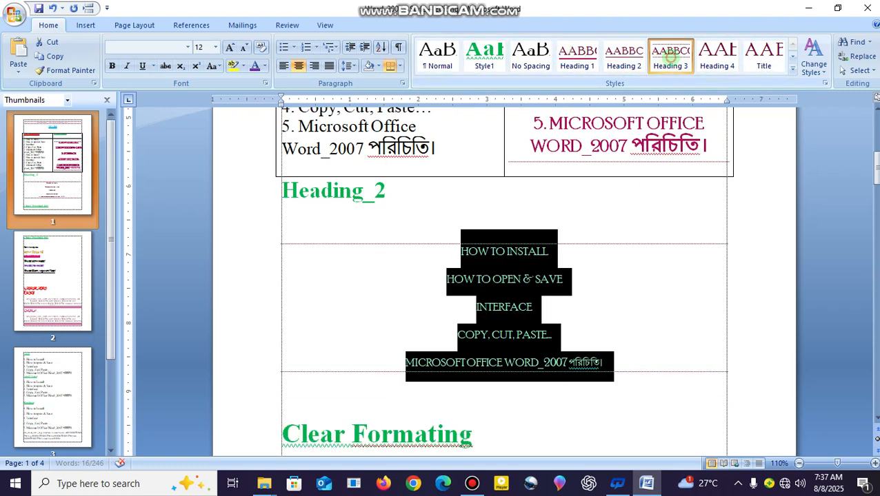
left_click(717, 56)
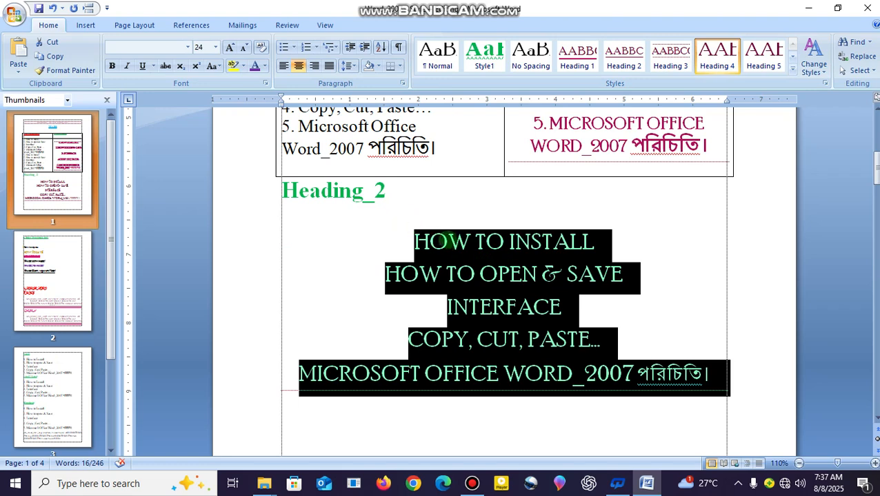
left_click(416, 232)
Try the Heading 4 style on the MICROSOFT OFFICE WORD_2007 title and replace it with Heading 5
scroll(416, 232, "up", 10)
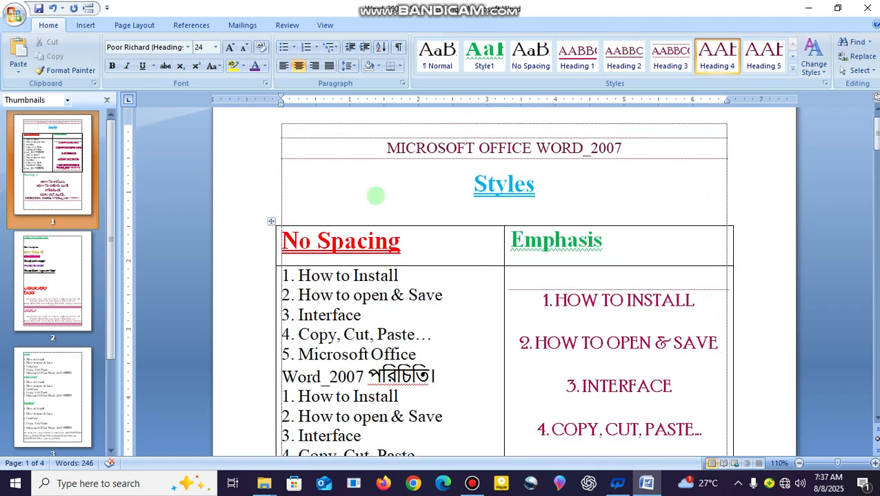
left_click(387, 180)
left_click_drag(388, 179, 598, 178)
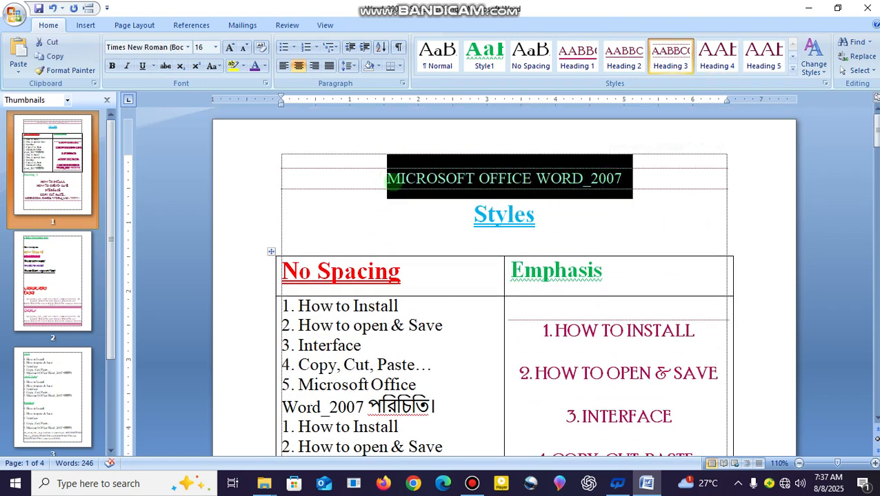
left_click(459, 183)
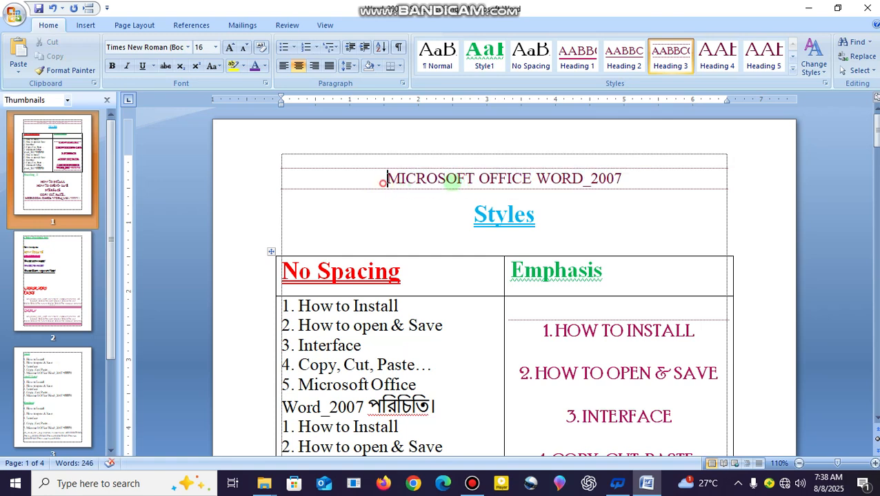
left_click_drag(387, 178, 635, 174)
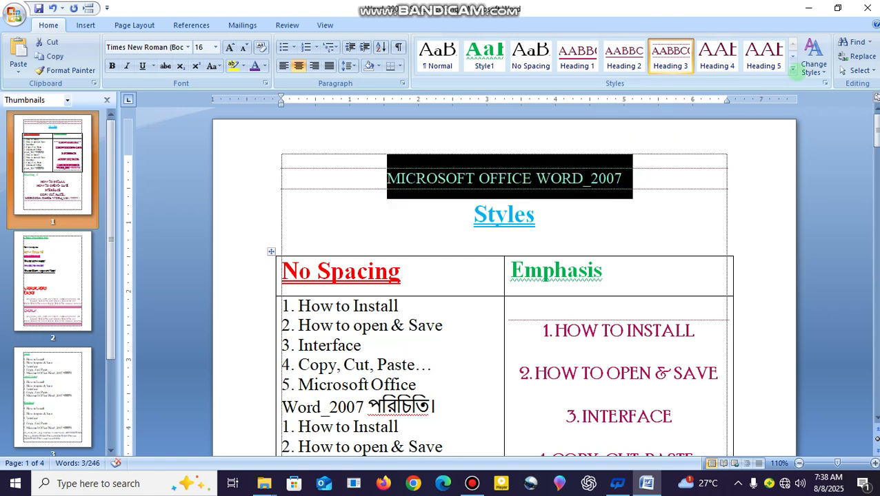
left_click(793, 67)
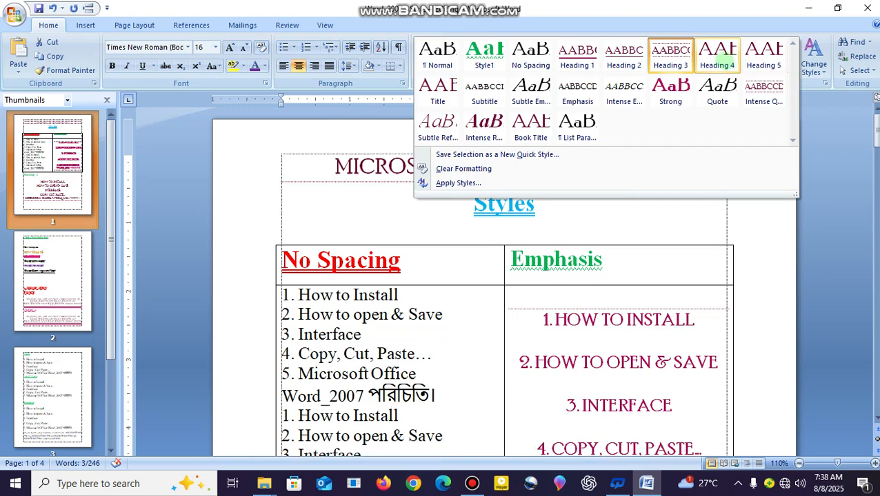
left_click(720, 61)
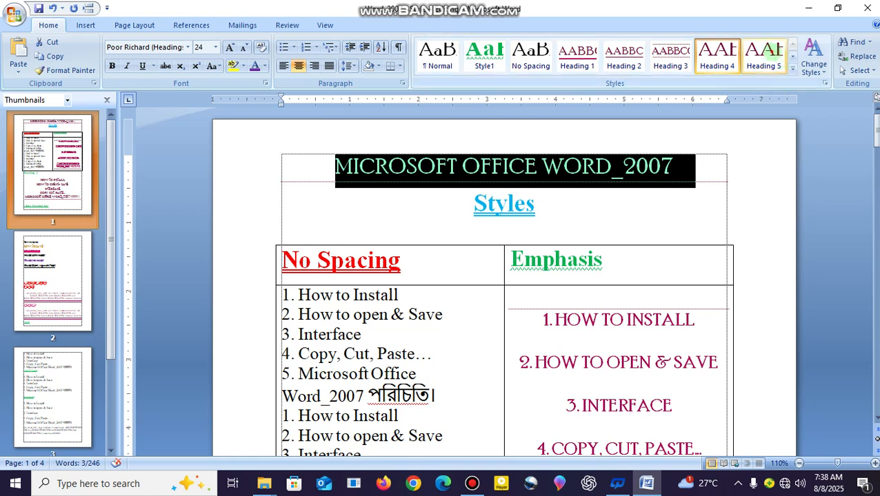
left_click(772, 52)
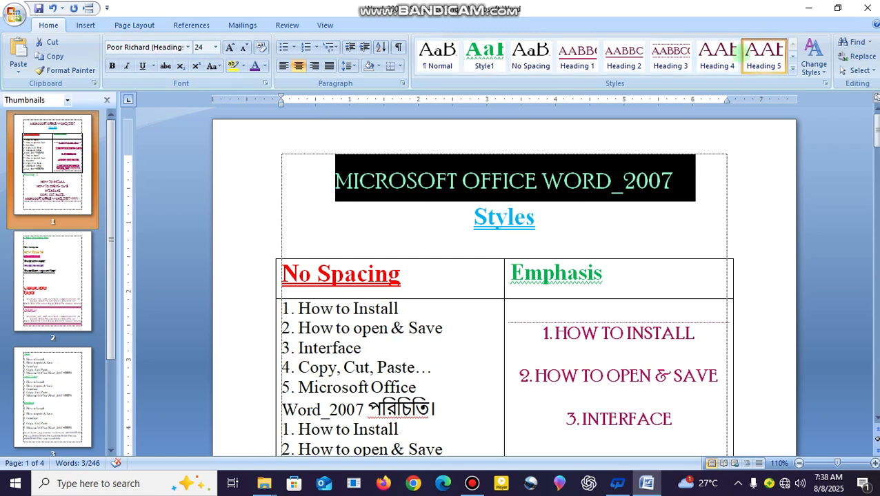
Change the MICROSOFT OFFICE WORD_2007 title's font to Times New Roman (Body) and its size to 22
left_click(187, 46)
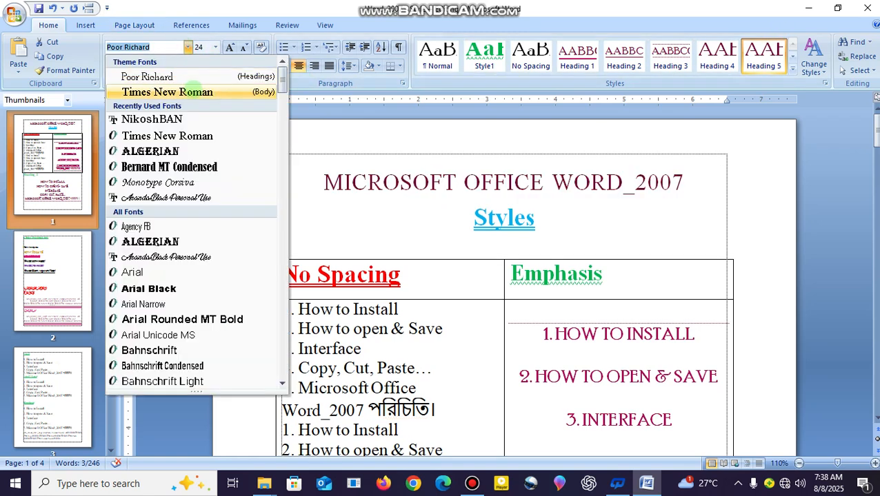
left_click(196, 91)
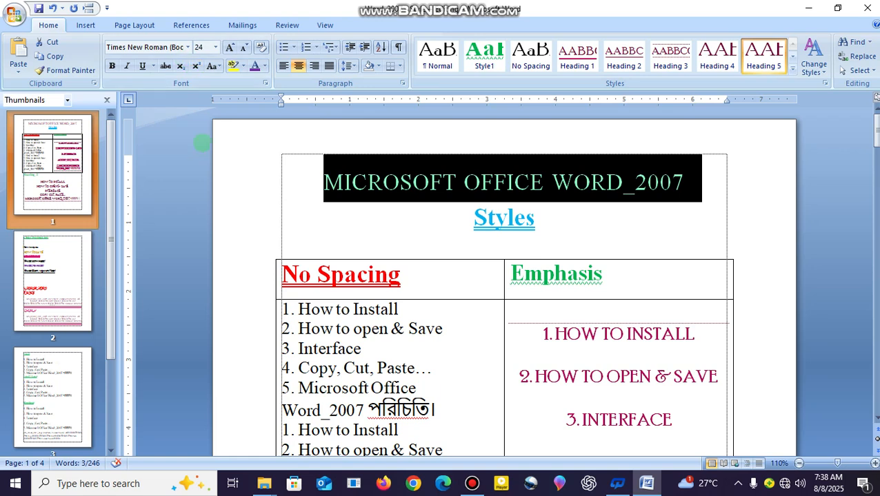
left_click(230, 47)
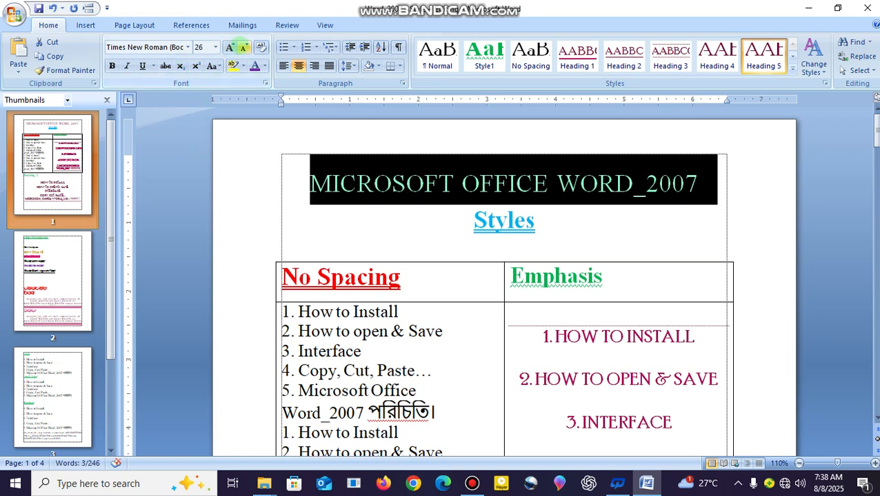
left_click(244, 47)
left_click(243, 47)
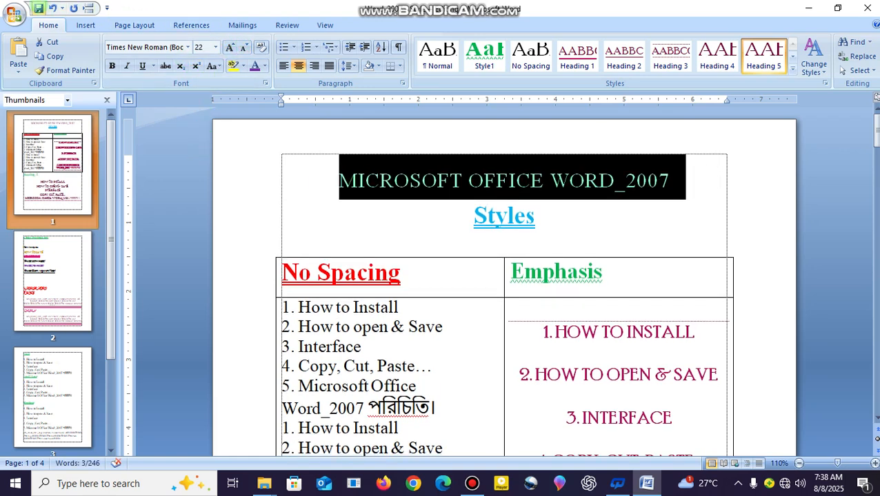
scroll(385, 185, "down", 3)
scroll(385, 184, "down", 2)
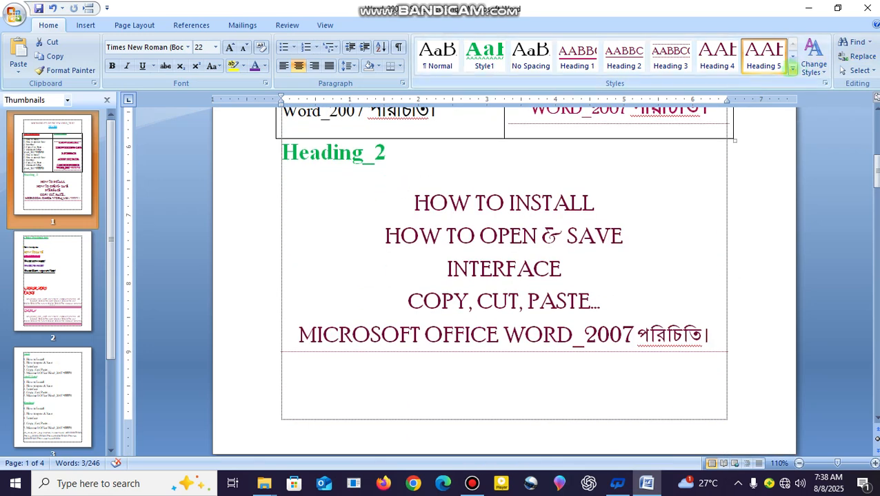
left_click(792, 69)
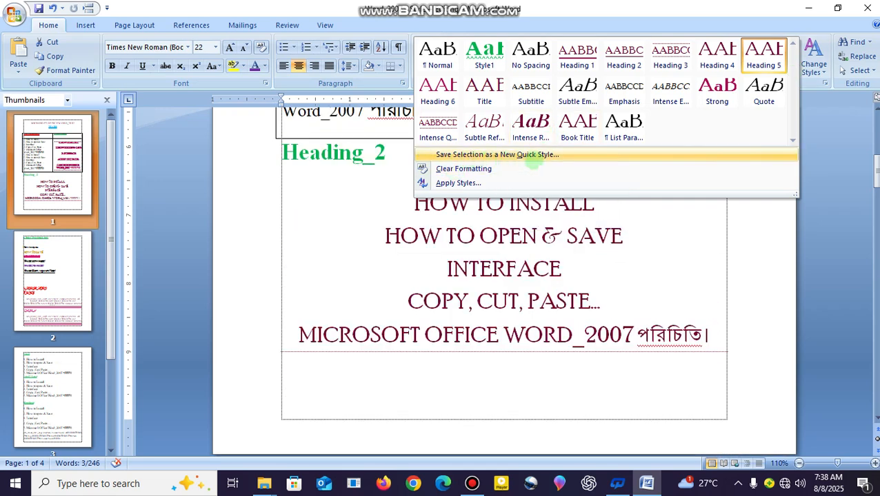
left_click(494, 252)
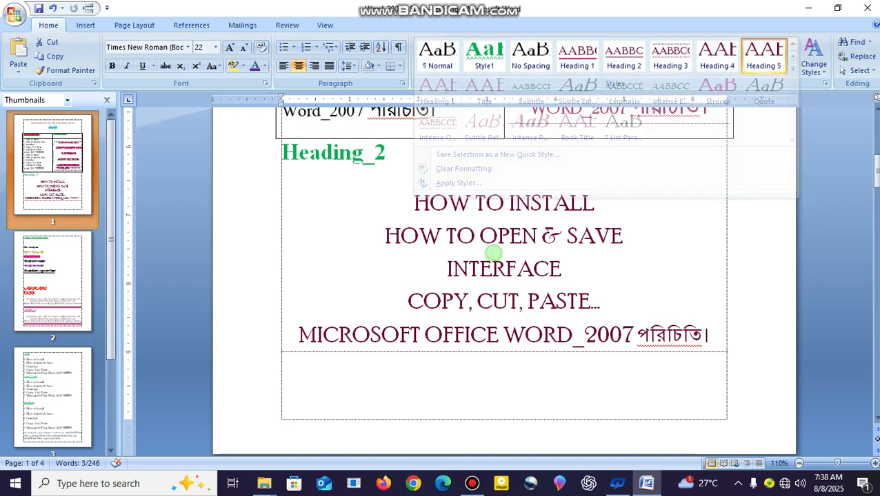
scroll(398, 235, "up", 2)
scroll(394, 226, "up", 4)
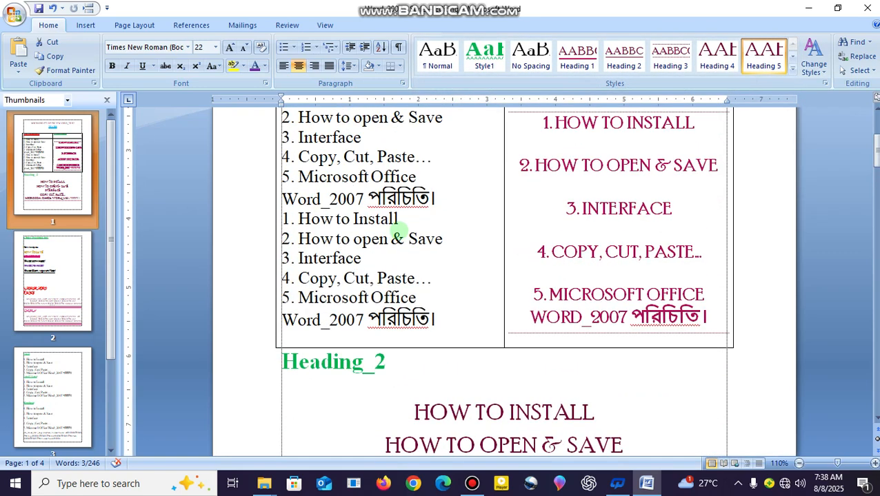
Change the font color of the five-line list under Heading_2 to the standard Green
scroll(397, 228, "up", 6)
scroll(406, 222, "down", 12)
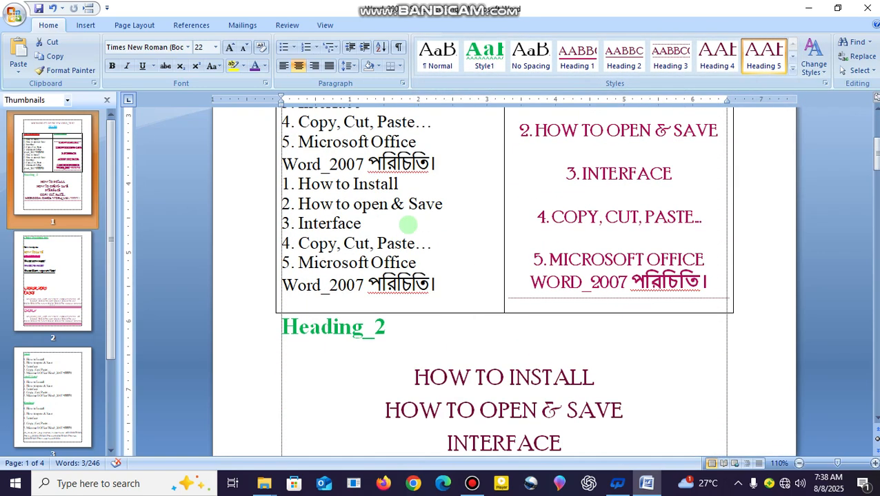
left_click(473, 234)
left_click(537, 235)
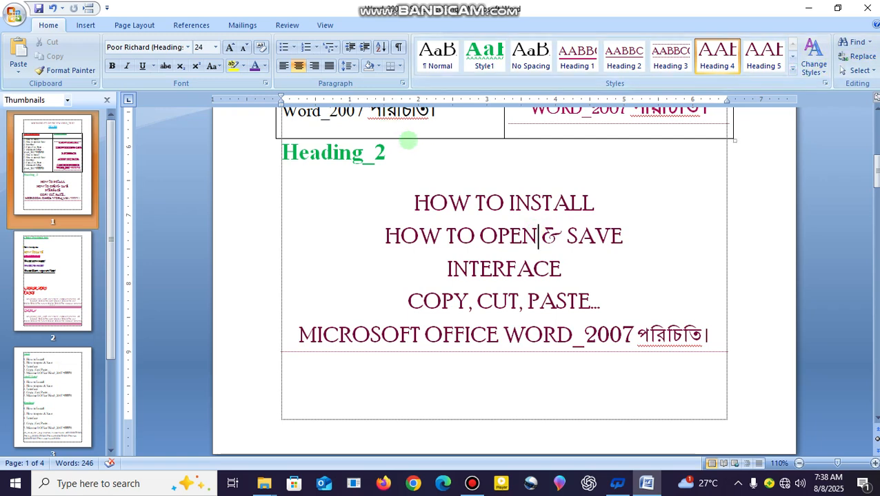
left_click_drag(712, 333, 398, 213)
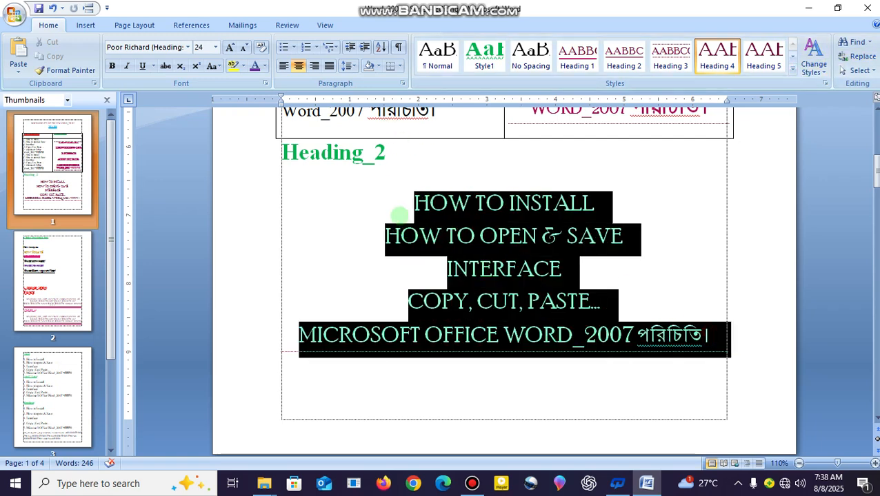
left_click(264, 65)
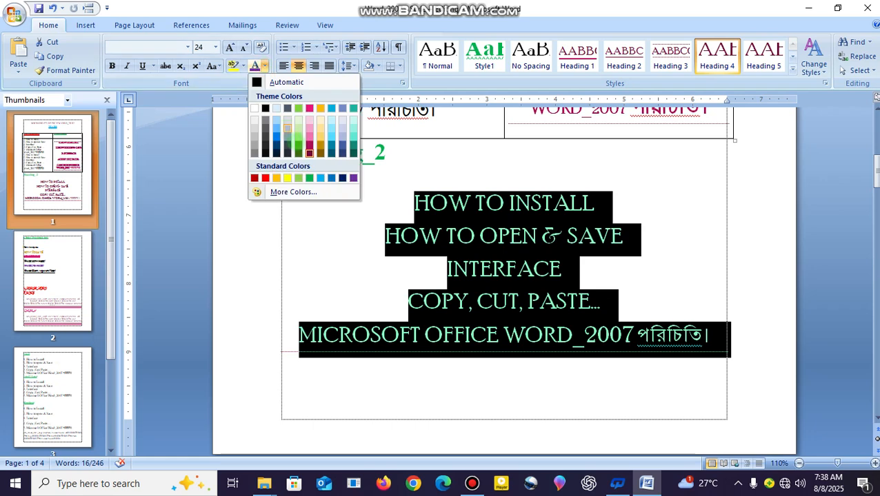
key("Escape")
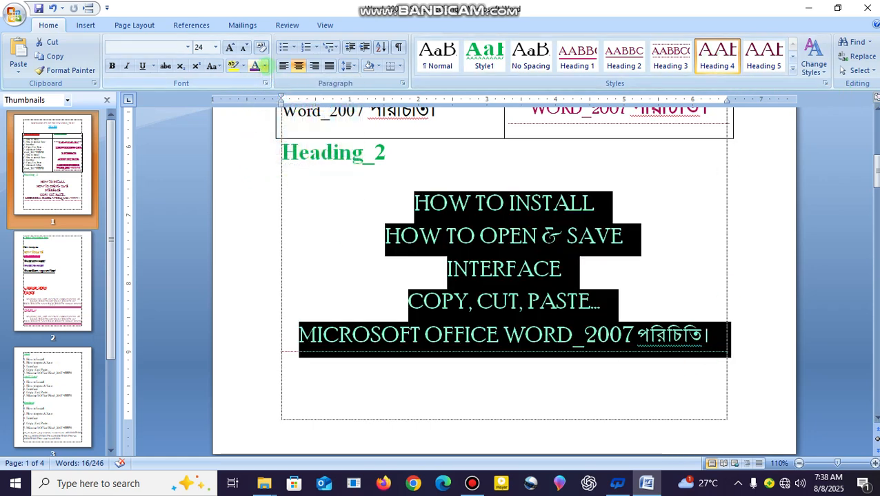
left_click(264, 66)
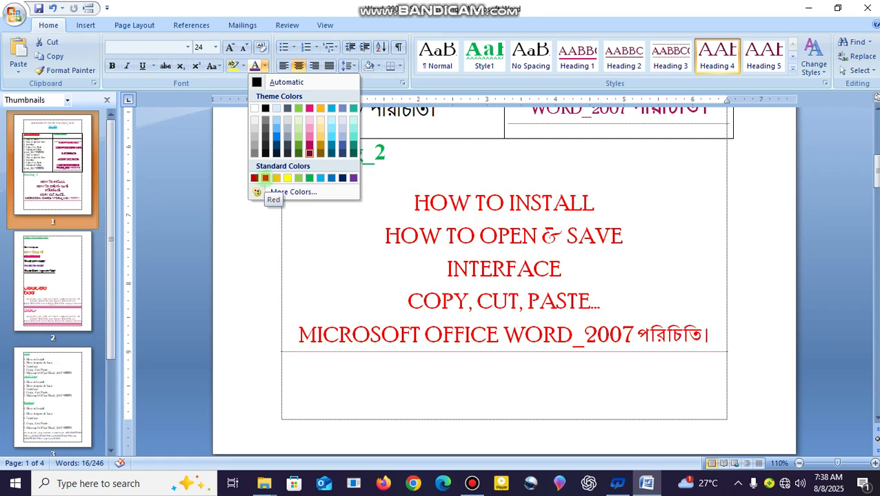
left_click(308, 178)
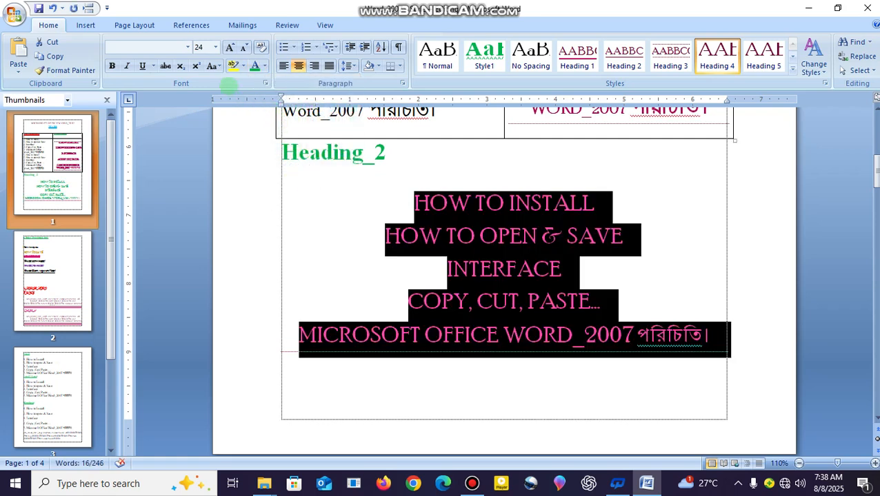
Make the selected list under Heading_2 italic, bold and underlined
left_click(126, 65)
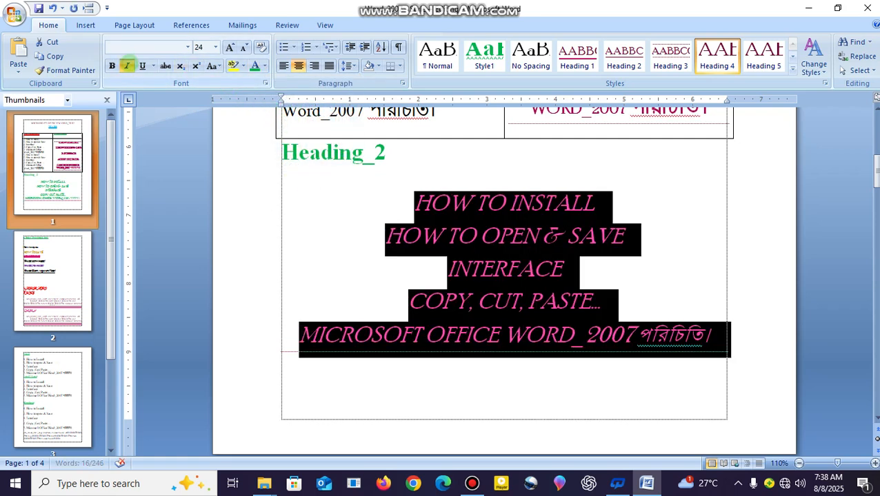
left_click(112, 66)
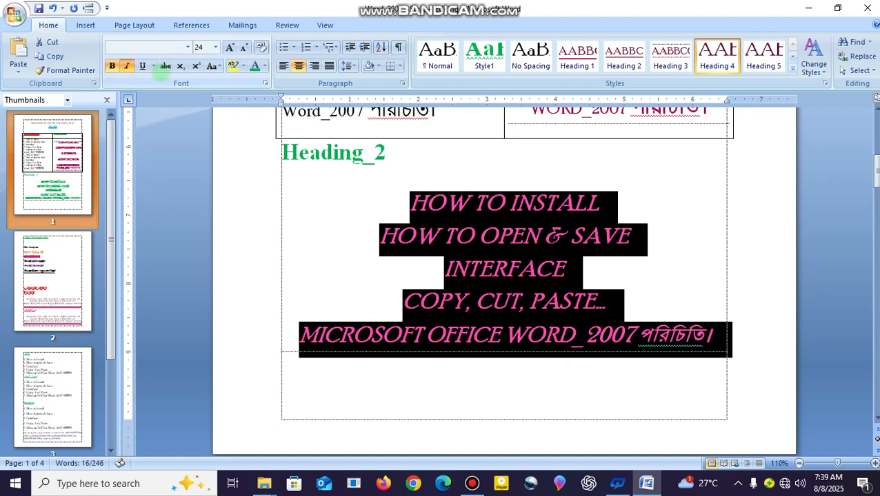
left_click(141, 66)
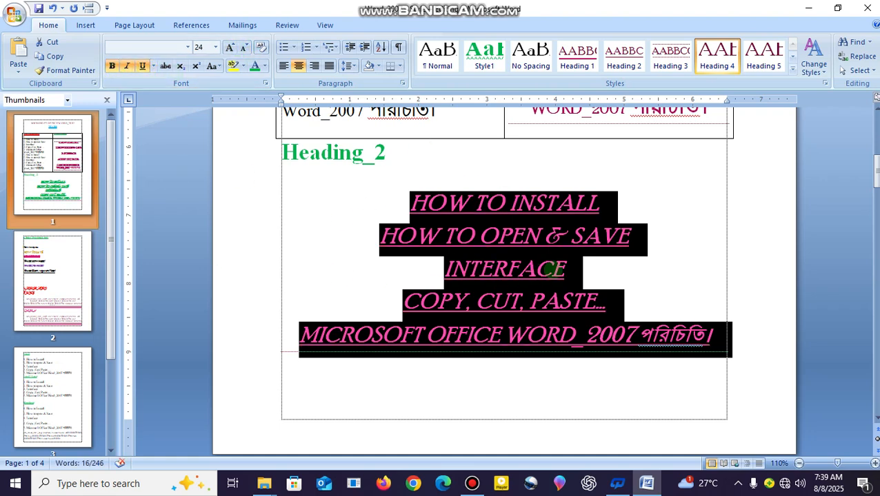
Save the formatting of the selected Heading_2 list as a new Quick Style, keeping the suggested name
left_click(792, 69)
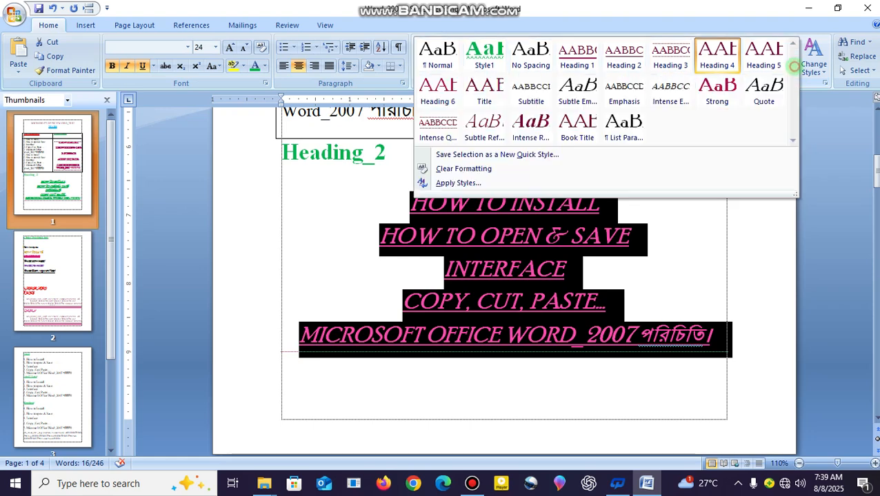
left_click(748, 245)
left_click(792, 79)
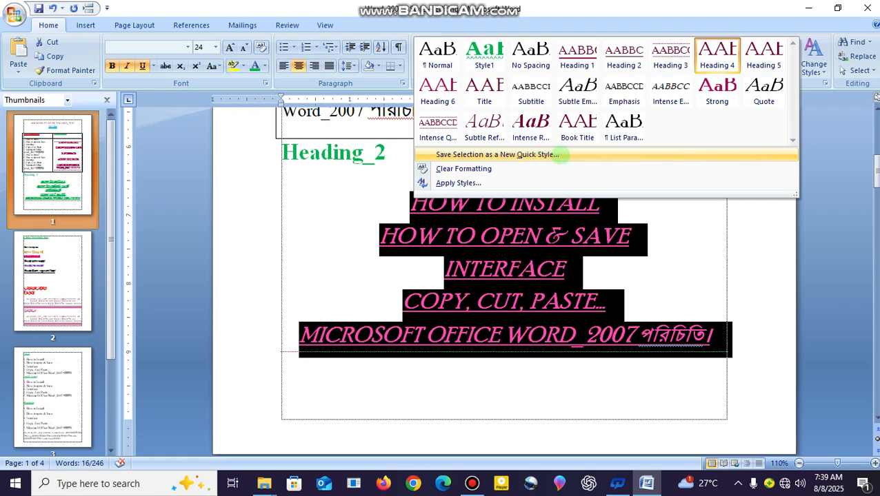
left_click(560, 155)
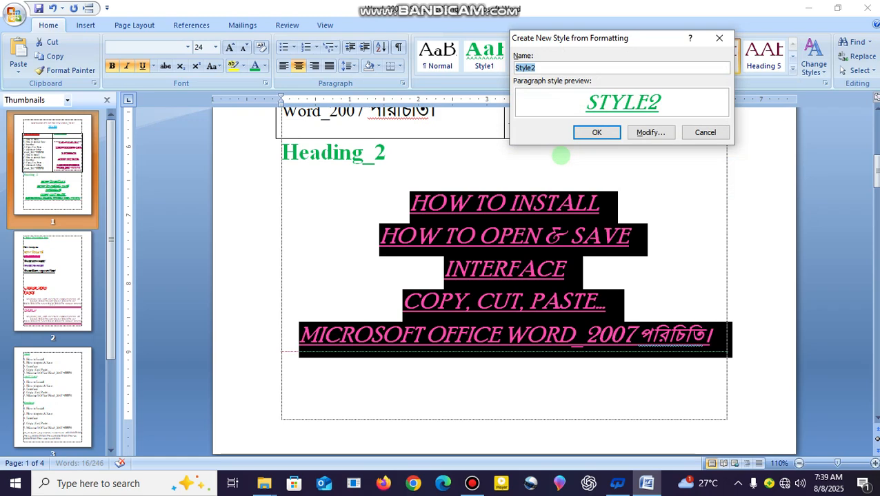
left_click(594, 133)
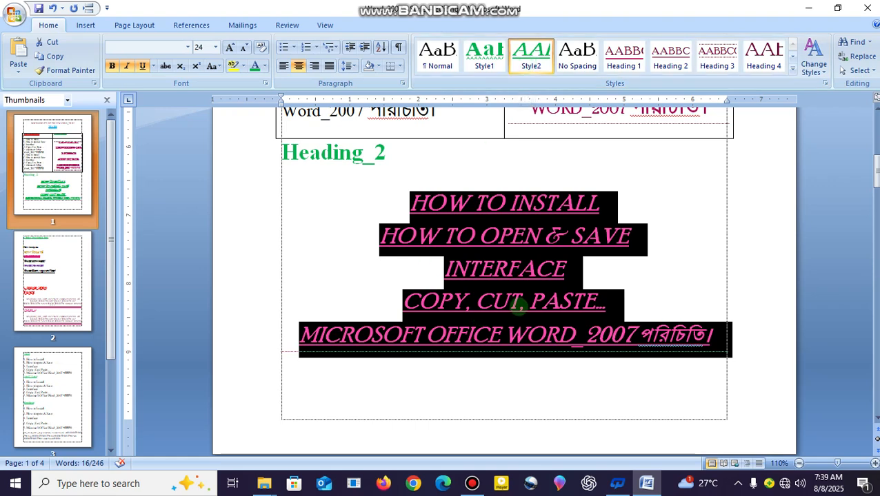
left_click(531, 302)
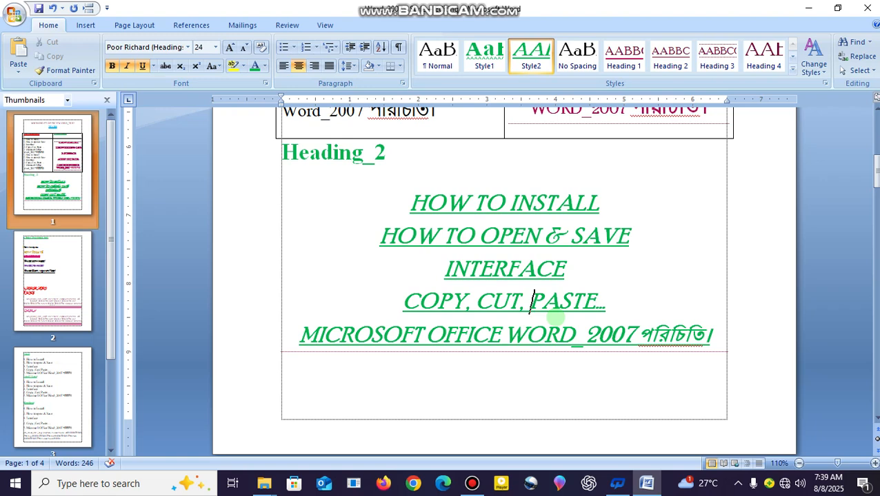
Try the Style2 Quick Style on the six-line list under Clear Formating and undo it
scroll(462, 267, "down", 10)
left_click_drag(541, 382, 275, 204)
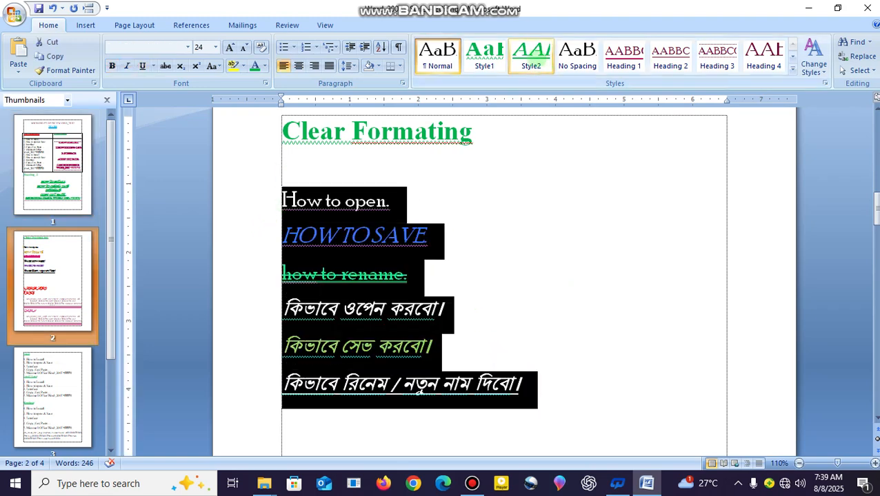
left_click(531, 56)
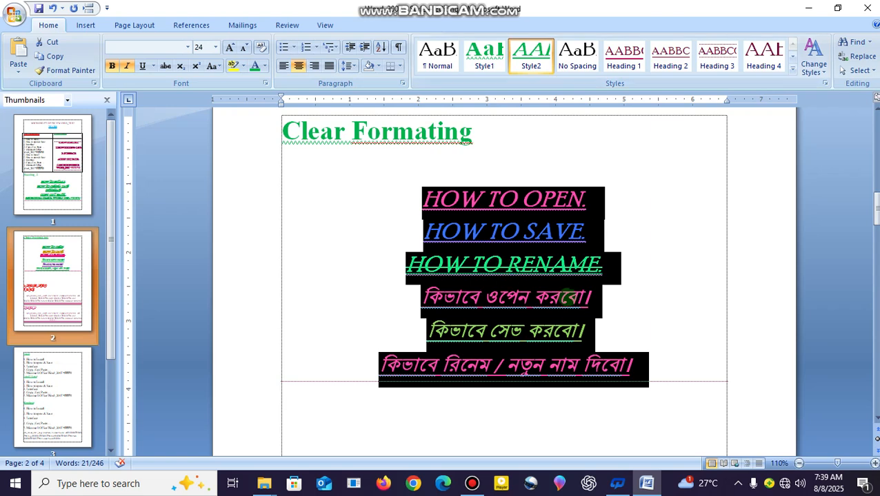
key("ctrl+z")
scroll(436, 282, "up", 10)
scroll(494, 292, "down", 1)
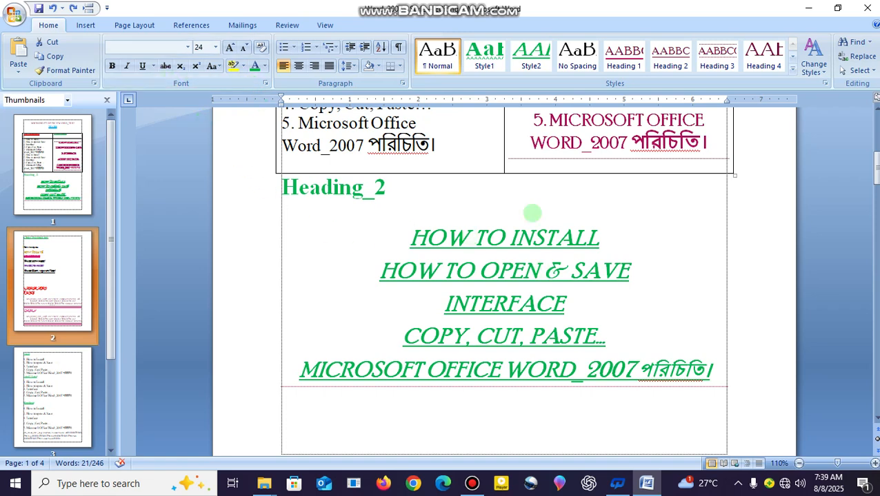
left_click(792, 69)
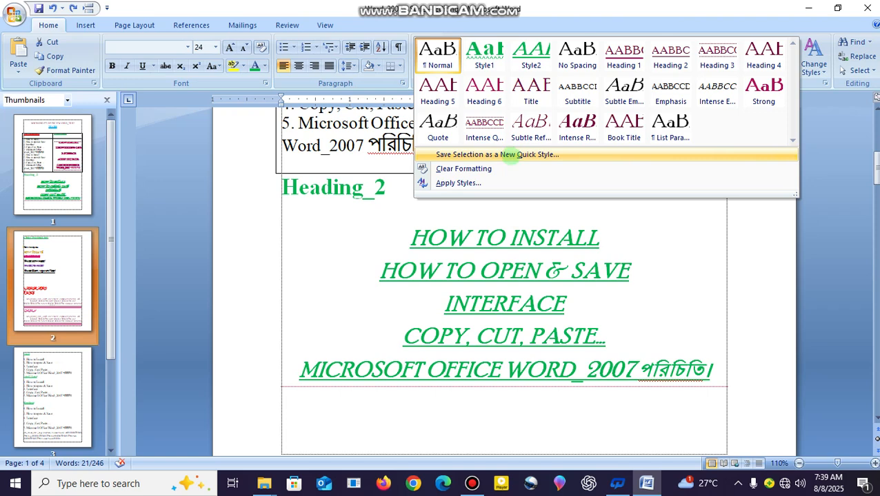
left_click(512, 155)
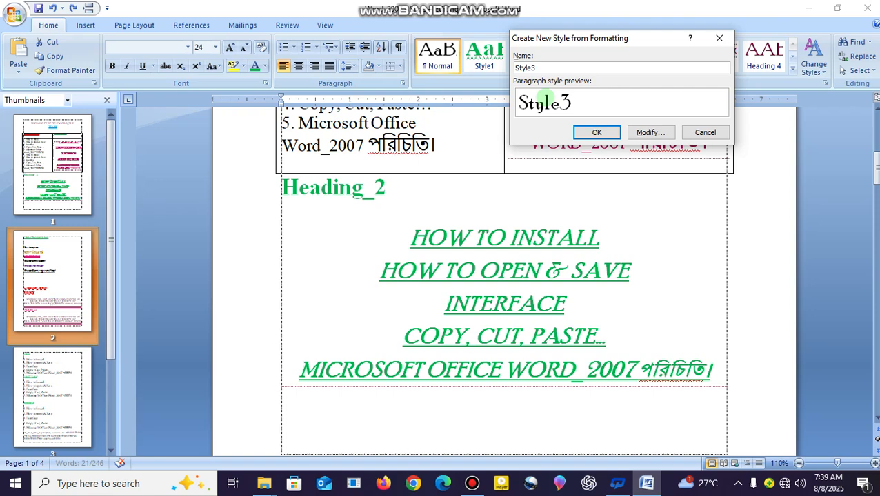
left_click(707, 132)
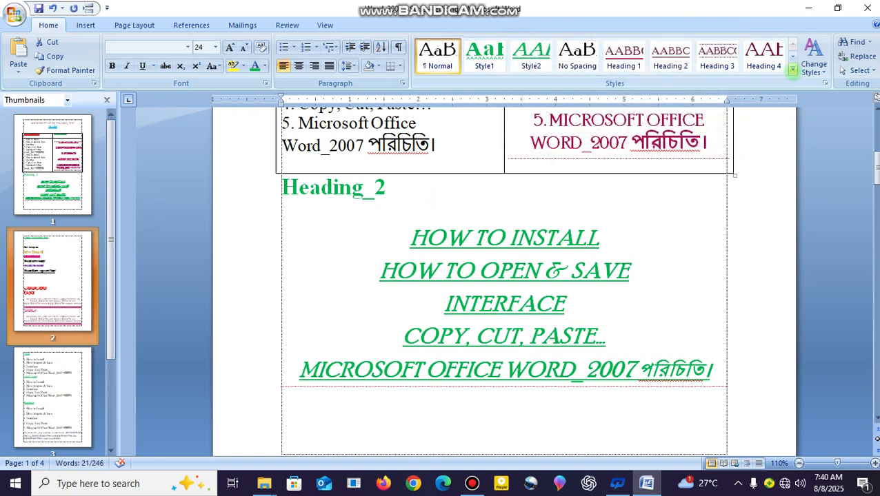
left_click(792, 69)
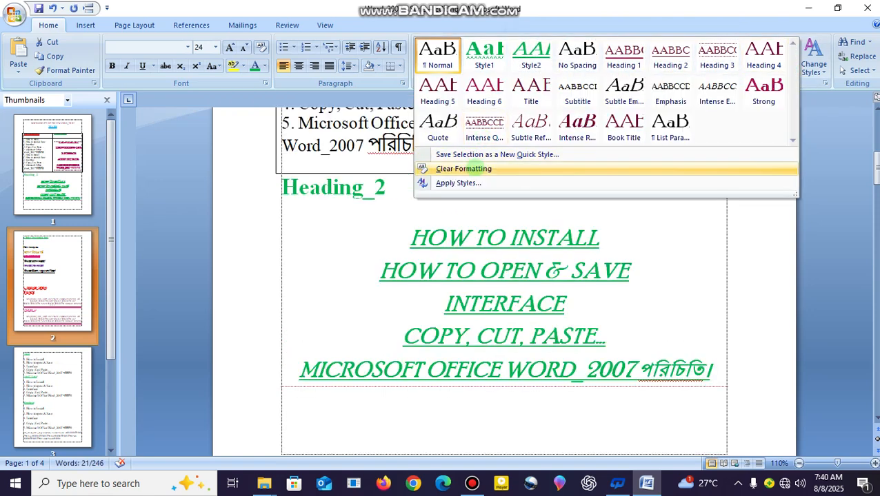
left_click(453, 303)
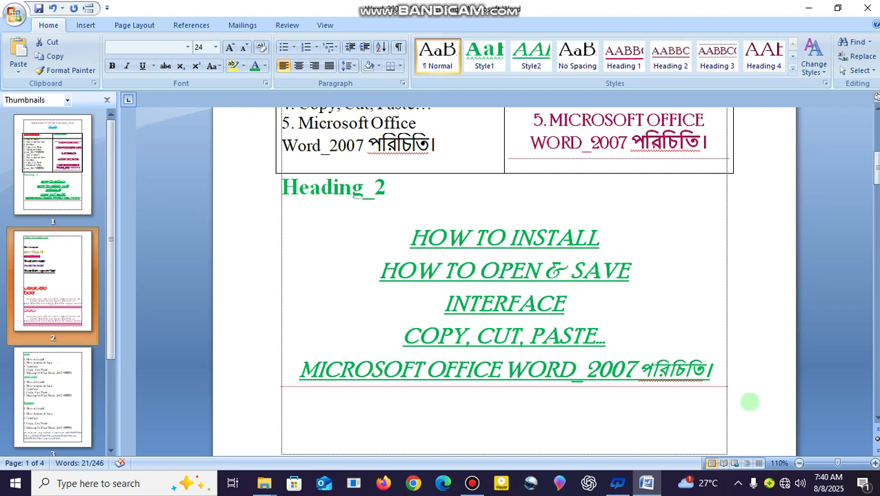
Clear all formatting from the five-line list under Heading_2
left_click(471, 240)
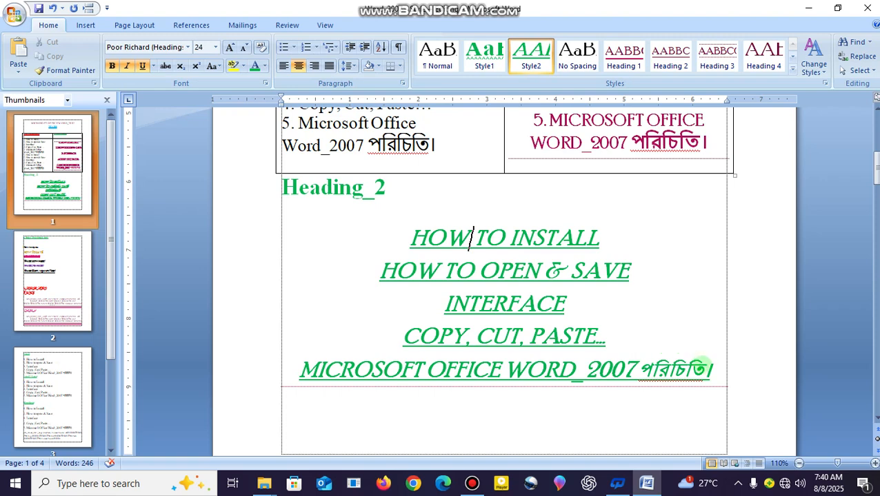
left_click_drag(717, 375, 410, 238)
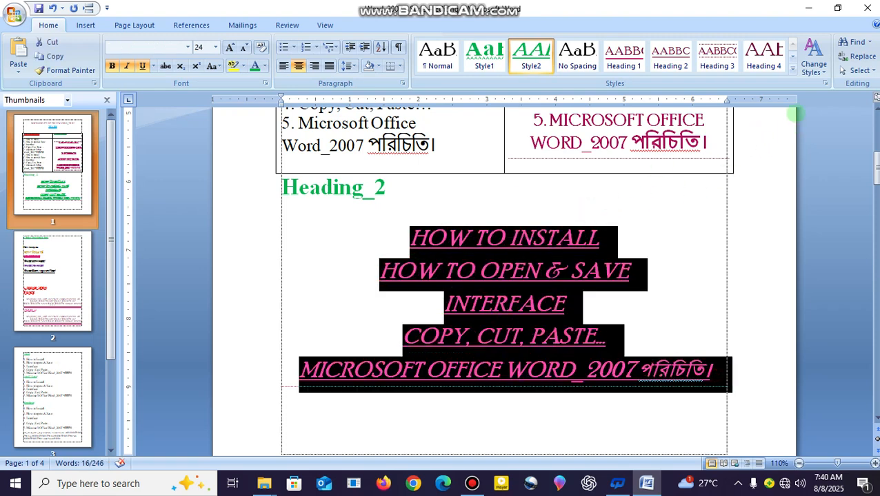
left_click(793, 67)
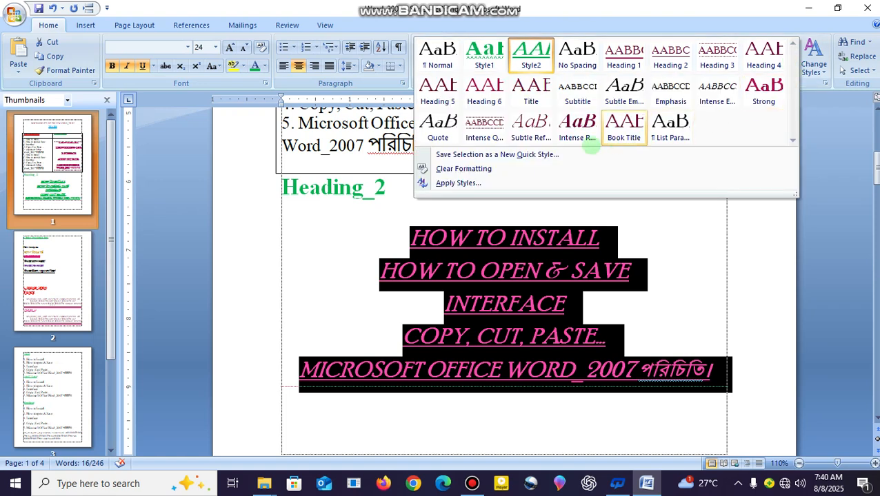
left_click(467, 167)
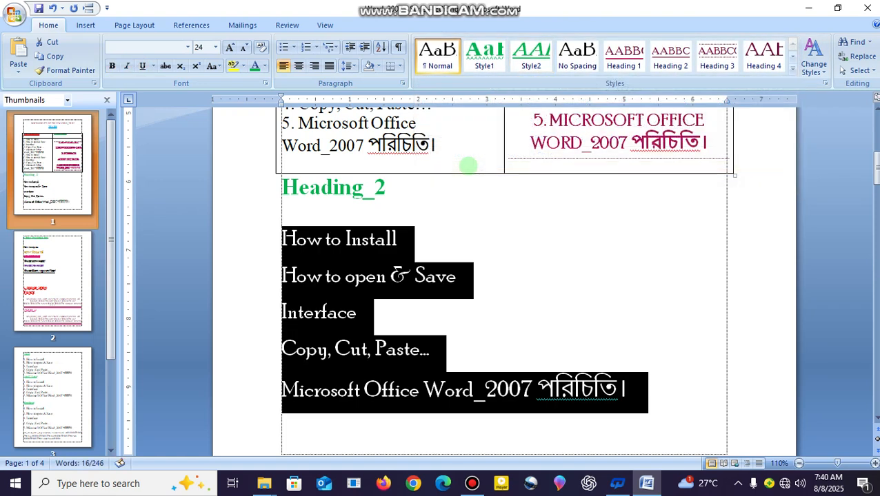
left_click(385, 276)
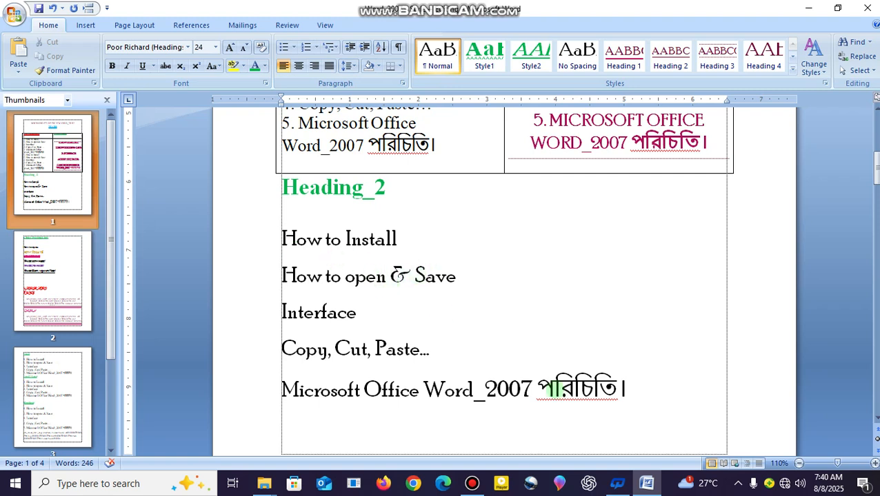
left_click(531, 350)
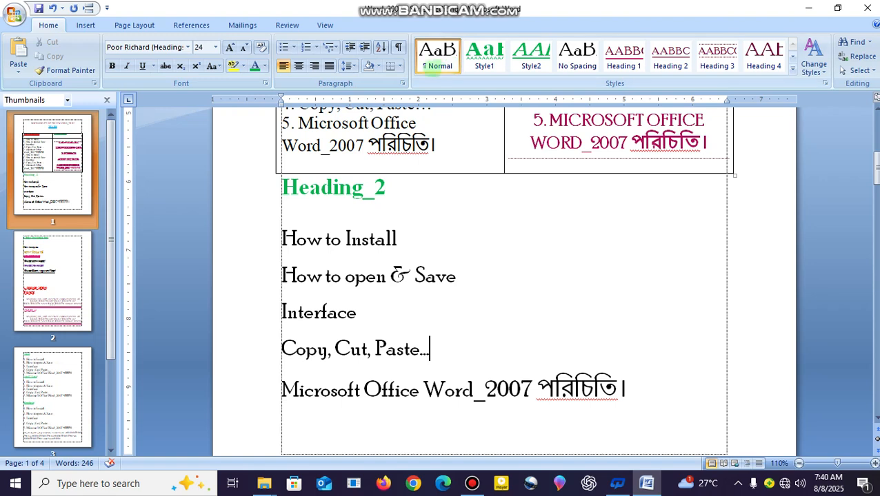
Apply the No Spacing style to the whole list under Heading_2
left_click_drag(631, 389, 307, 238)
left_click(357, 312)
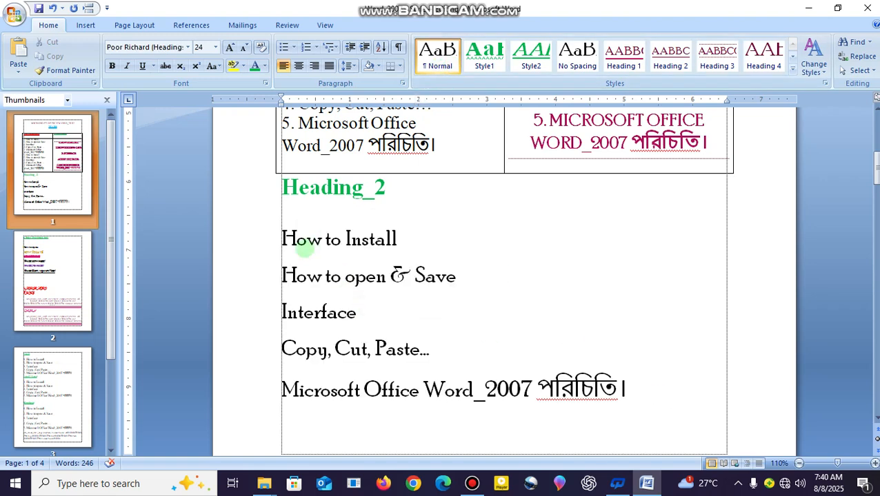
left_click_drag(625, 390, 294, 251)
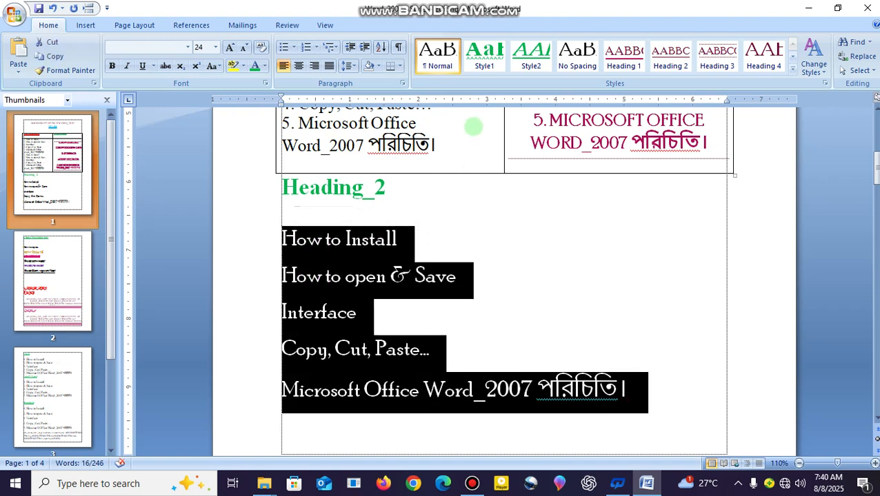
left_click(577, 55)
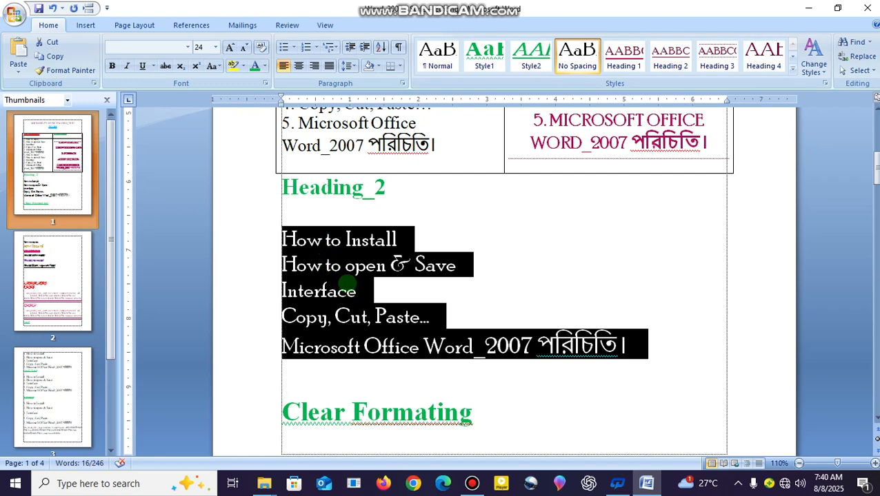
Try clearing all formatting from the last five lines of the list at the top of page 2 and undo it
scroll(332, 260, "down", 5)
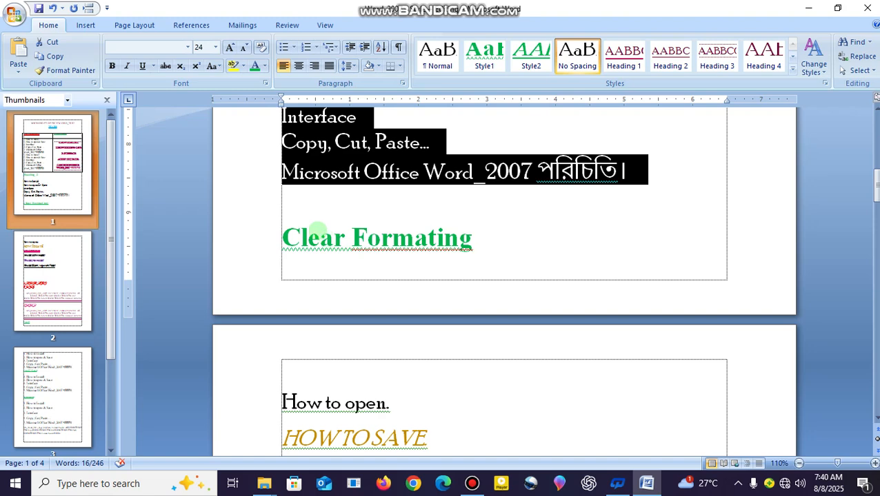
scroll(330, 251, "down", 5)
scroll(262, 233, "down", 1)
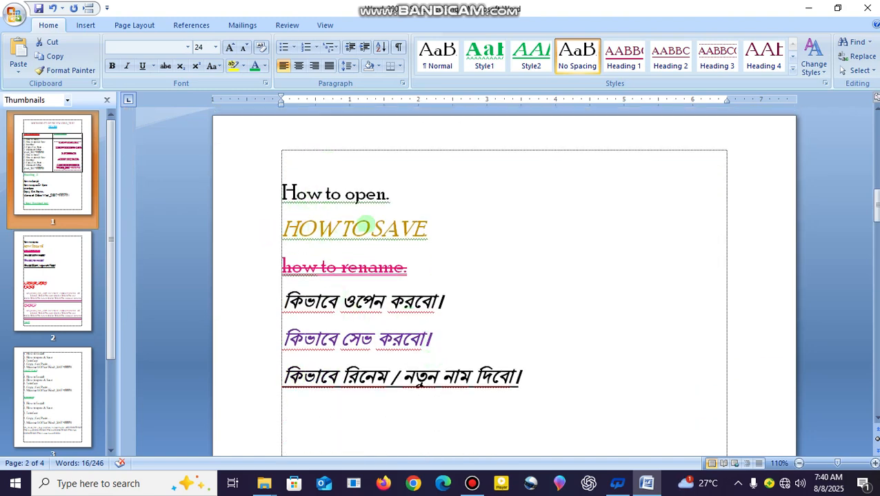
left_click_drag(531, 378, 292, 236)
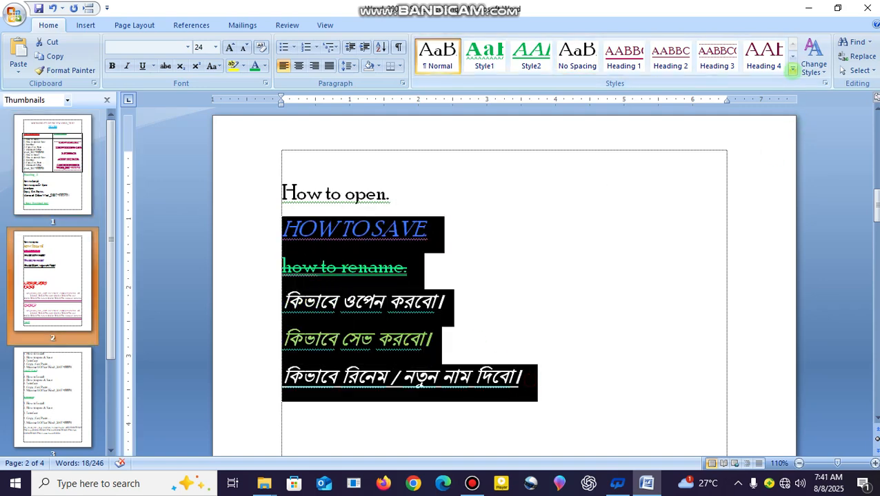
left_click(793, 69)
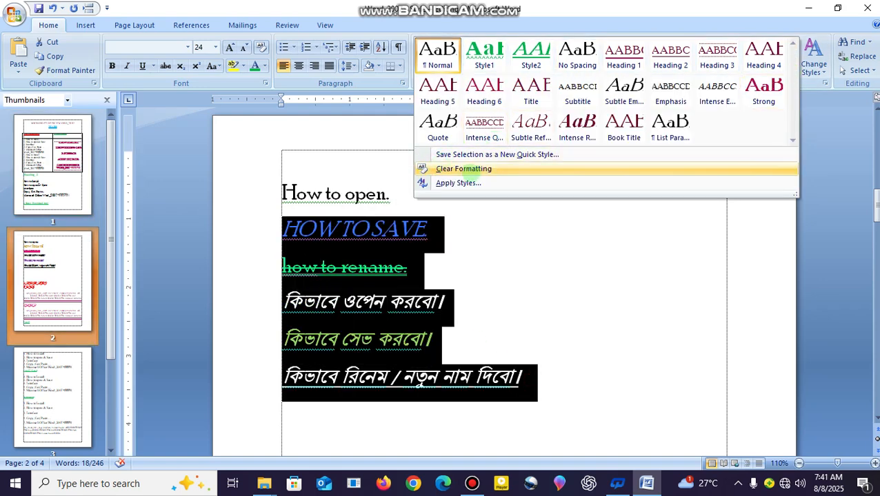
left_click(472, 170)
left_click(433, 303)
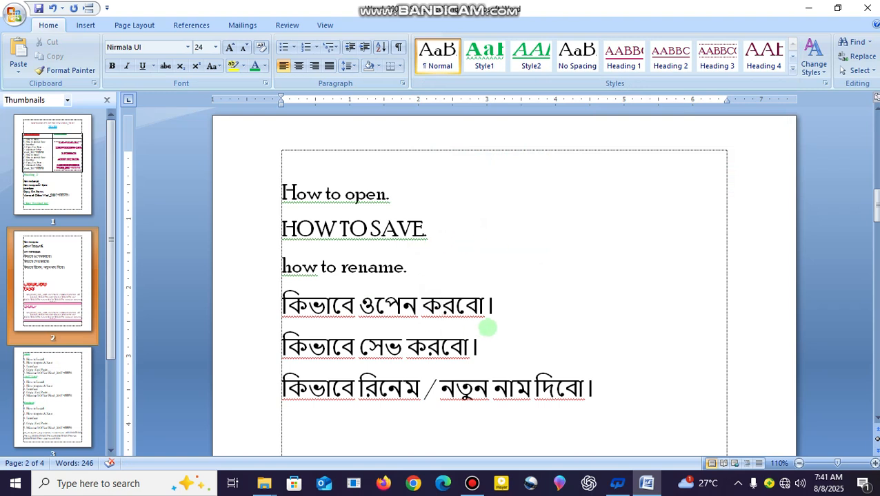
key("ctrl+z")
left_click(469, 288)
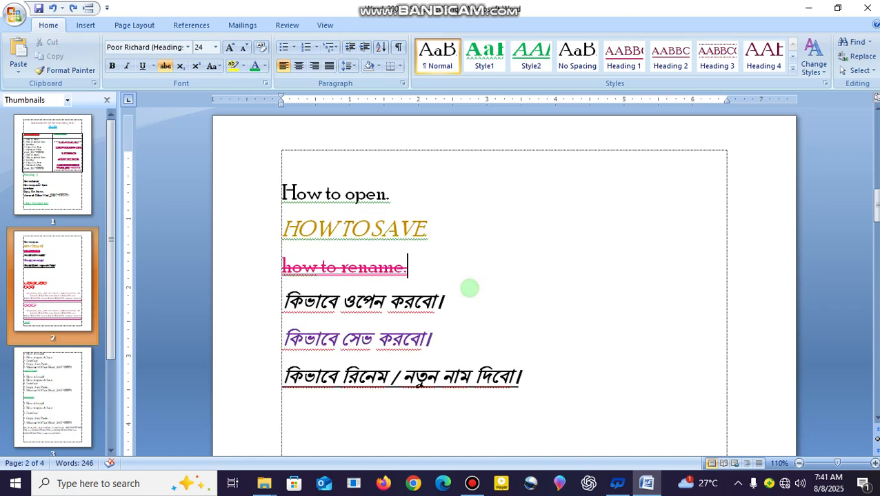
scroll(455, 272, "down", 7)
scroll(453, 266, "down", 2)
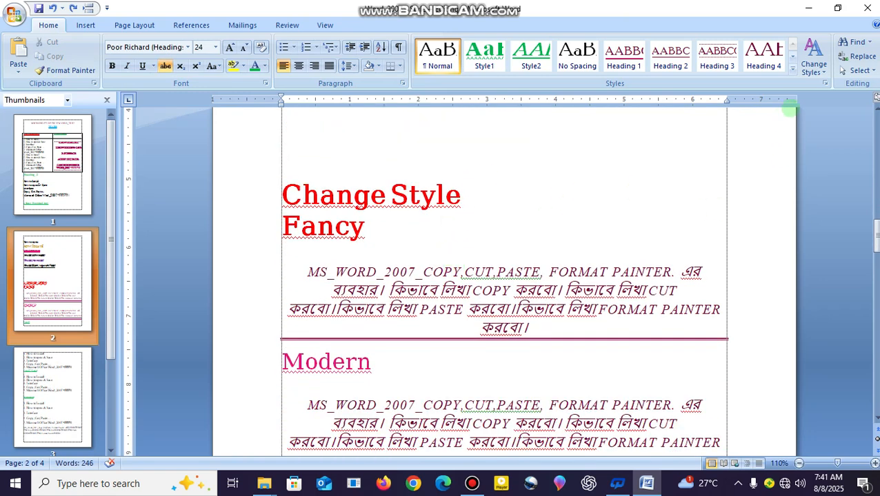
left_click(792, 69)
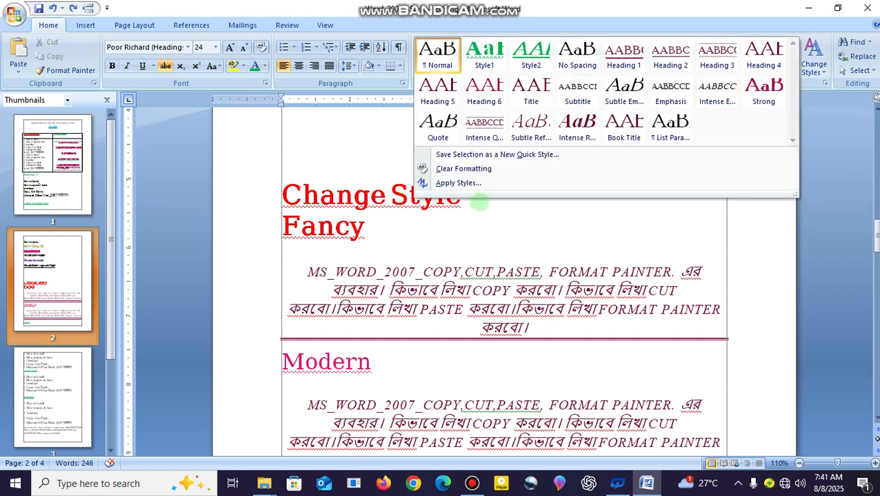
left_click(479, 202)
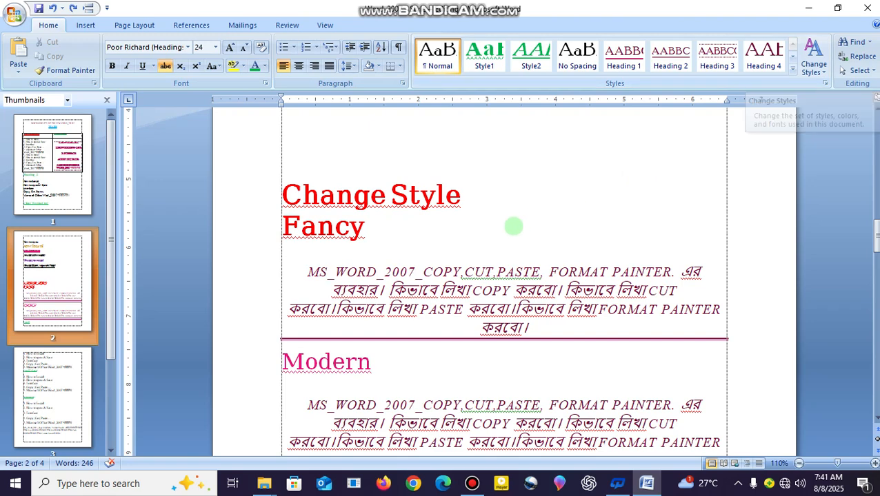
Apply Style2 by name to the fifth line of the page 2 list using Apply Styles
scroll(579, 200, "up", 8)
left_click(358, 337)
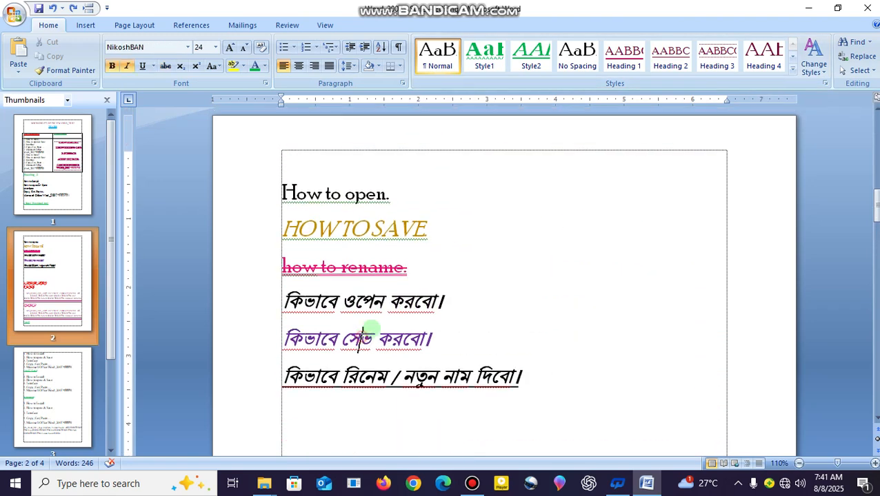
left_click(794, 69)
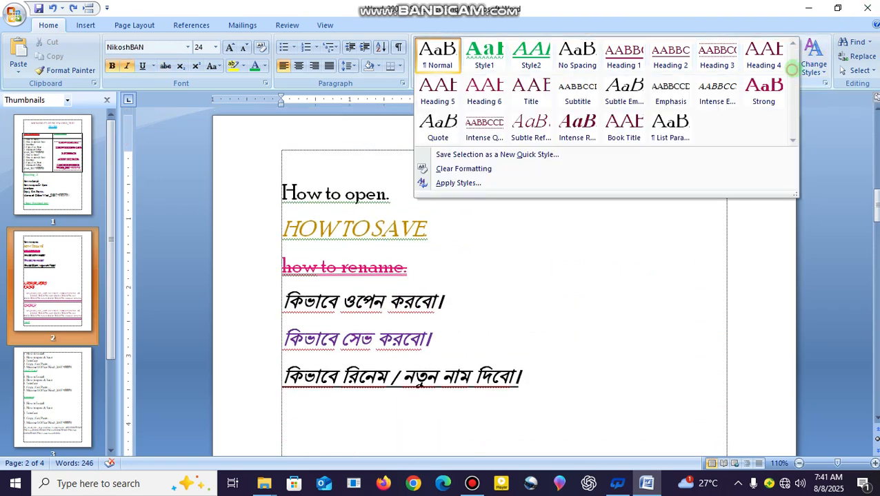
left_click(456, 183)
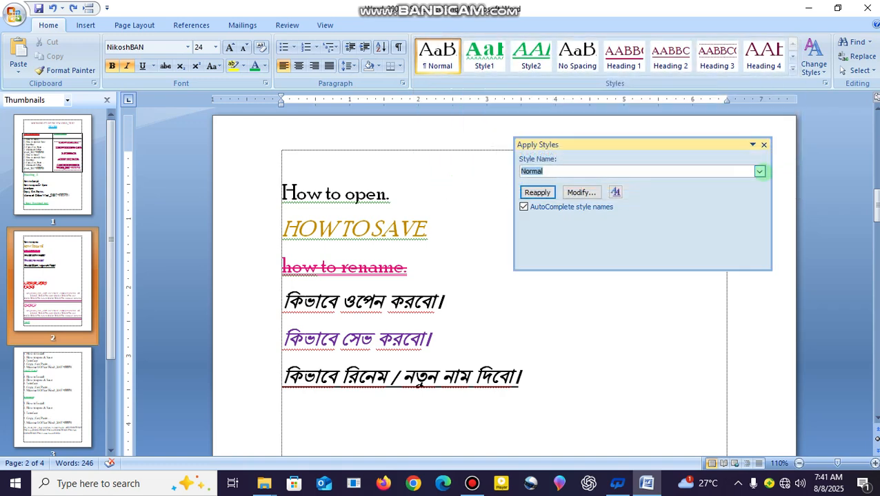
left_click(760, 172)
left_click(565, 208)
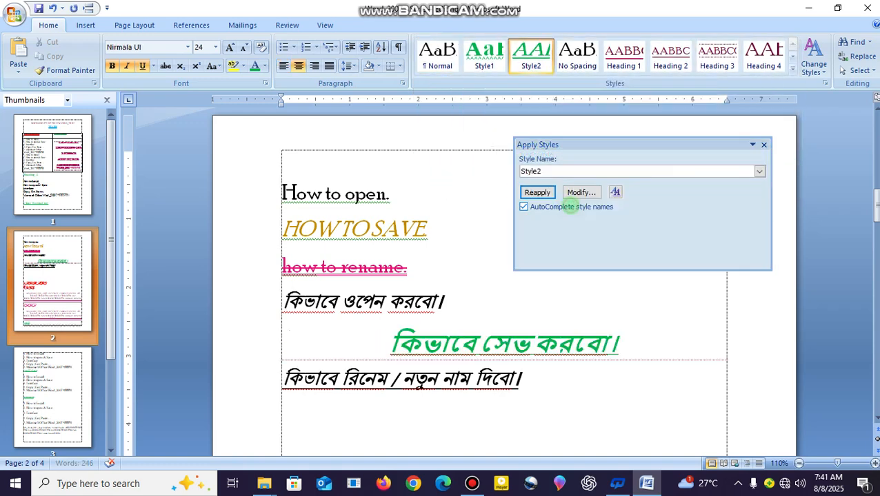
left_click(763, 145)
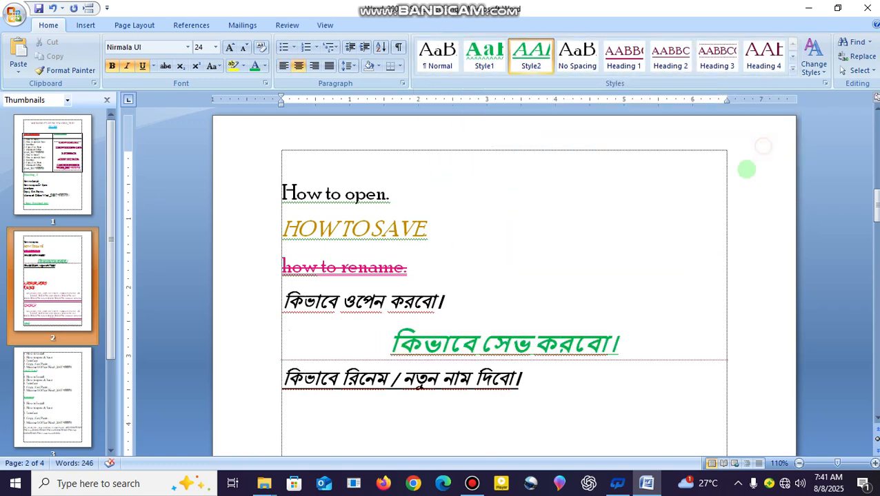
Apply the Heading 1 and Book Title styles by name to the whole six-line list on page 2
left_click_drag(545, 377, 283, 185)
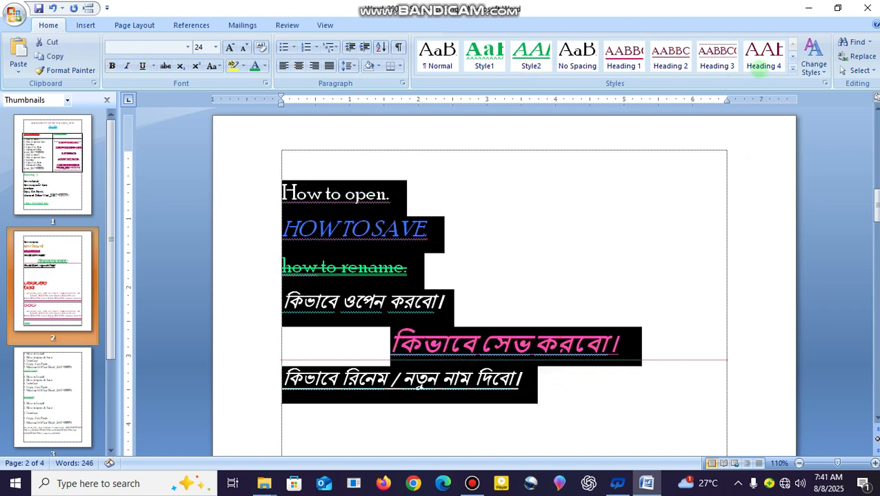
left_click(793, 68)
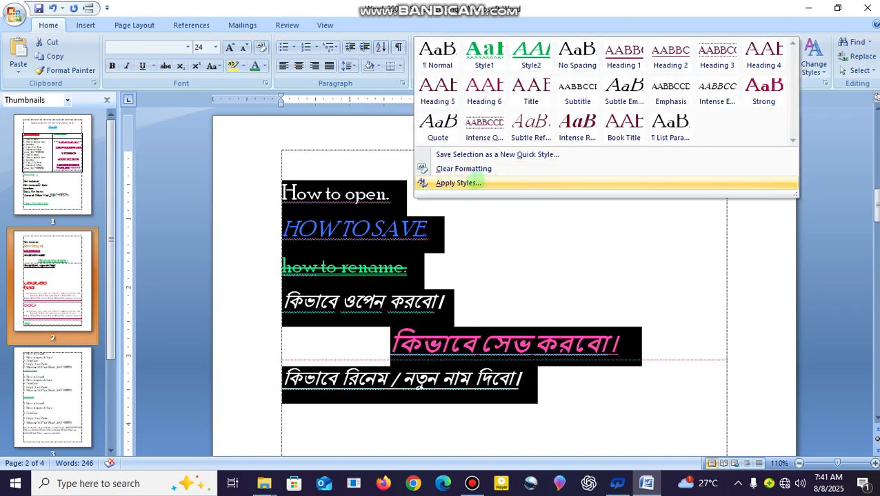
left_click(476, 181)
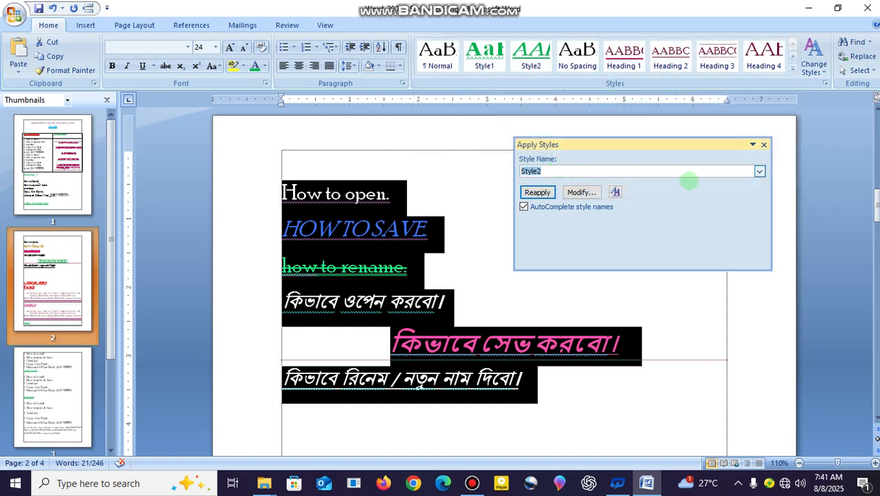
left_click(759, 171)
left_click(559, 225)
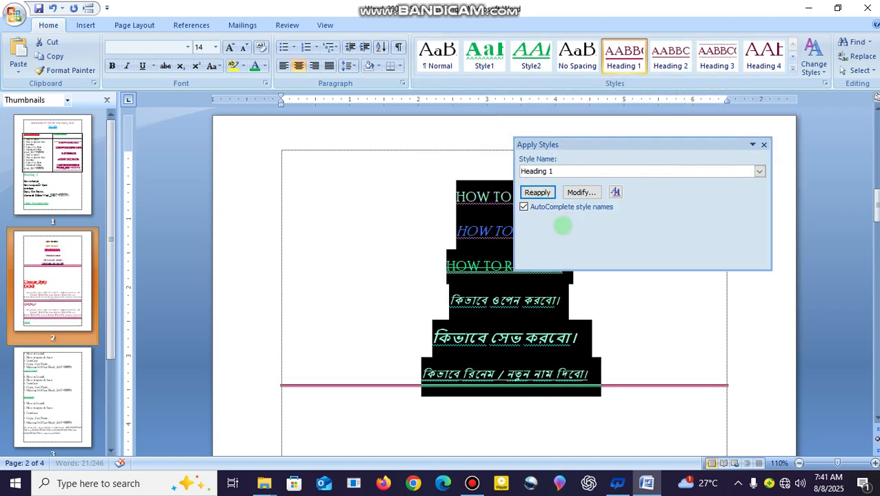
left_click(759, 171)
scroll(559, 221, "down", 5)
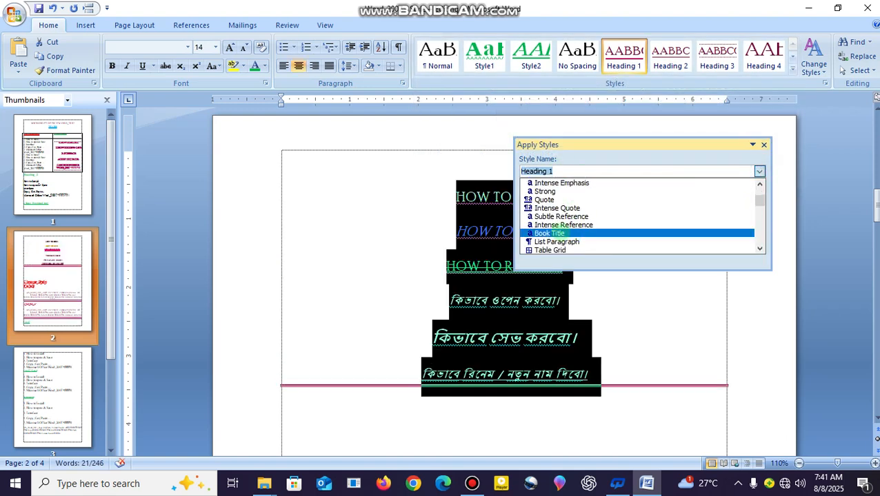
left_click(560, 232)
Apply Style2 by name to the selected six-line list and close Apply Styles
left_click(760, 171)
scroll(588, 207, "up", 5)
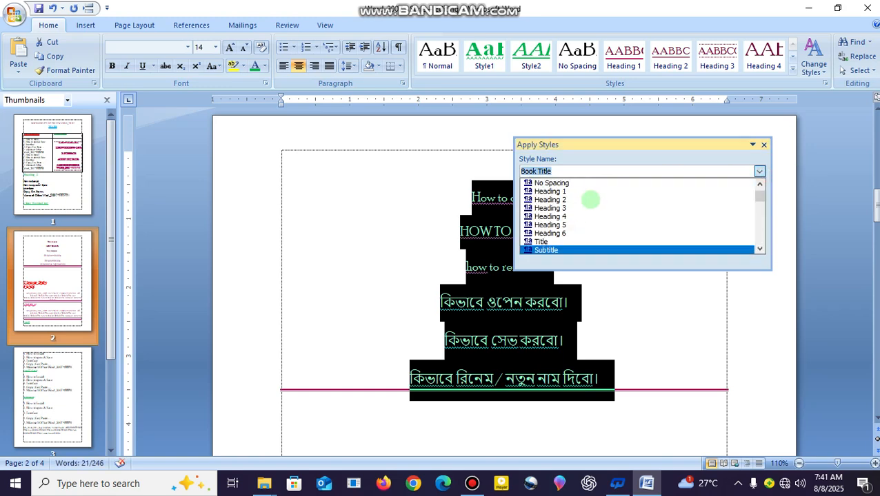
left_click(544, 208)
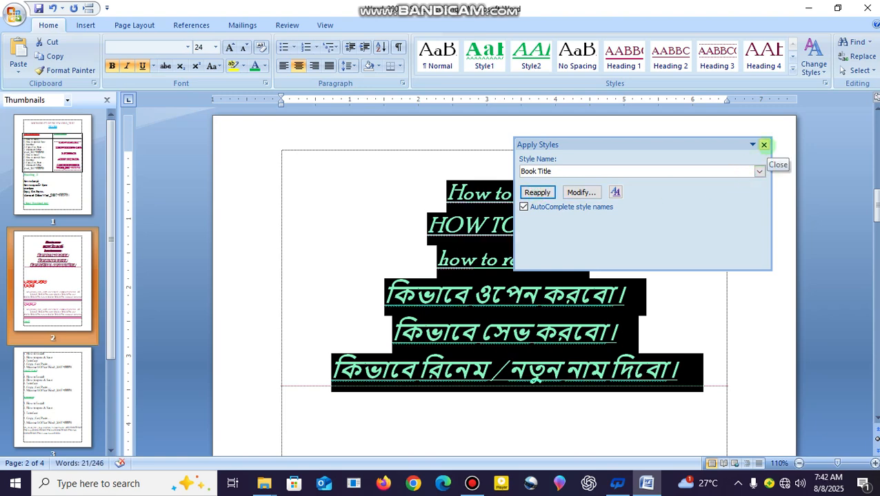
left_click(764, 144)
left_click(524, 224)
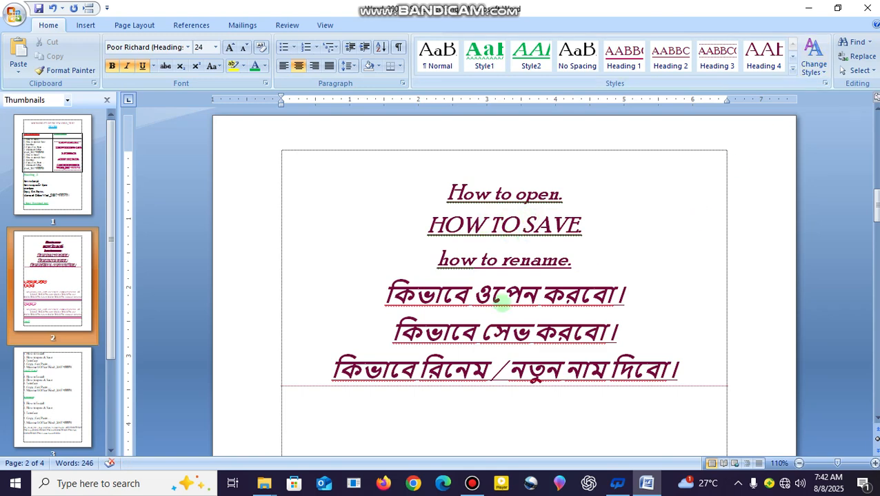
Select the paragraph under the Fancy heading and browse the available style sets
scroll(482, 289, "down", 9)
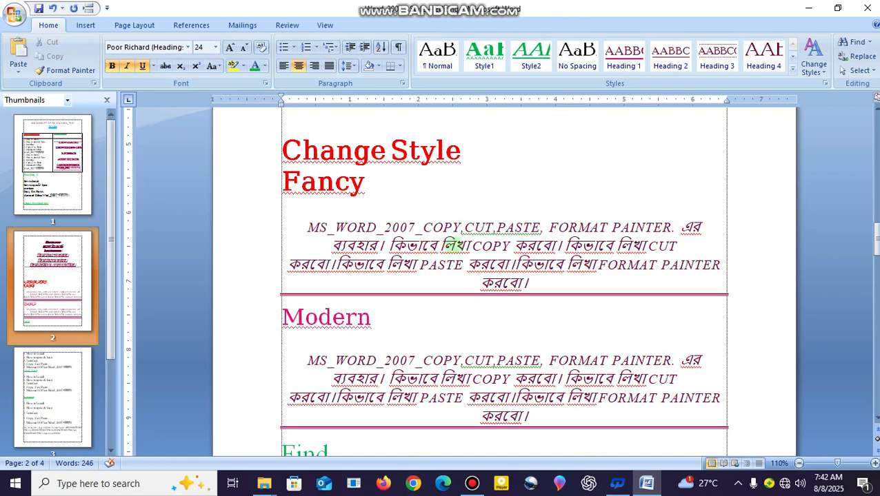
left_click_drag(541, 286, 305, 226)
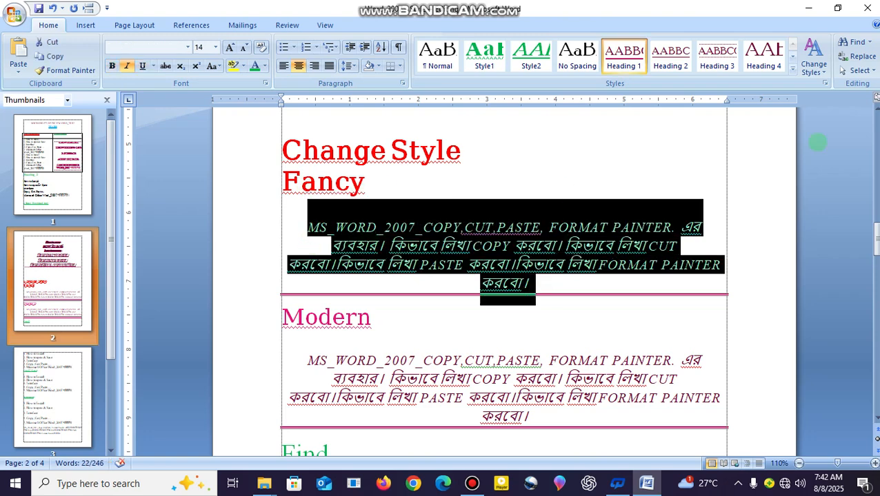
left_click(824, 71)
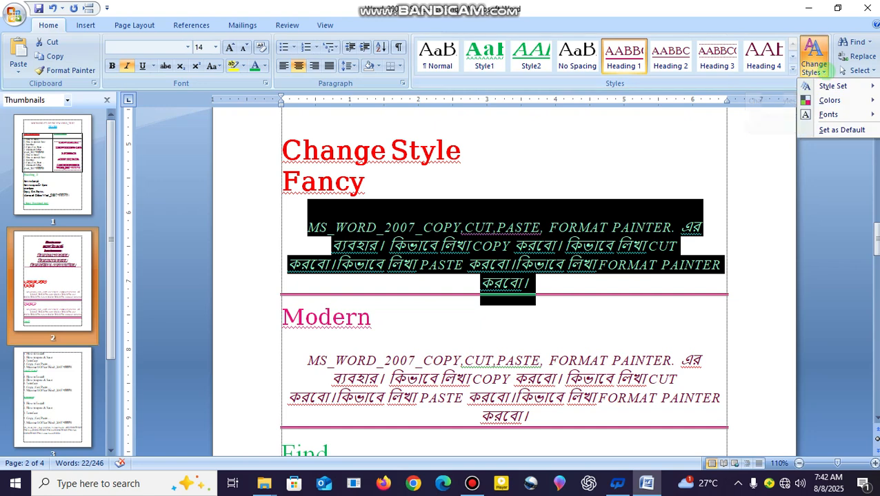
mouse_move(832, 88)
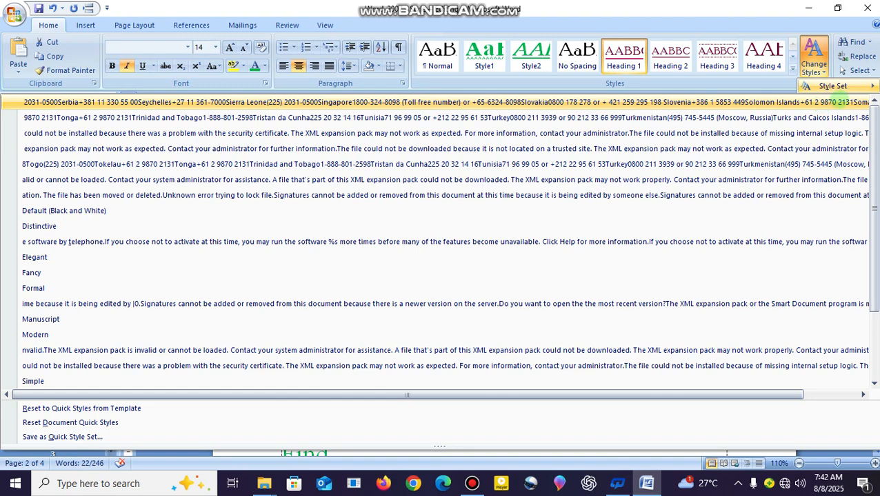
left_click(738, 8)
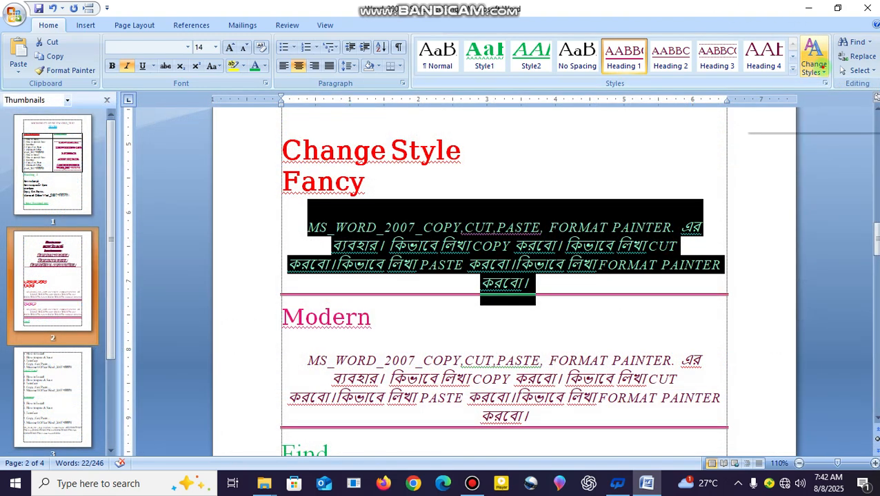
left_click(817, 64)
mouse_move(833, 86)
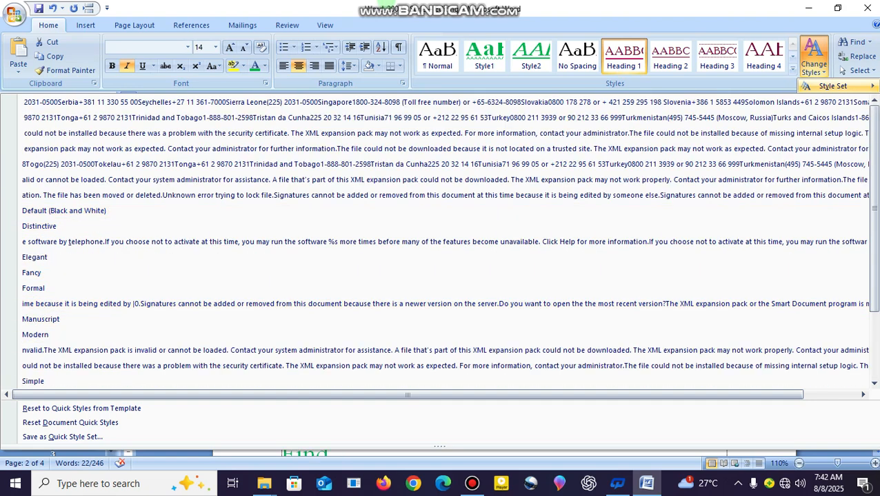
left_click(40, 319)
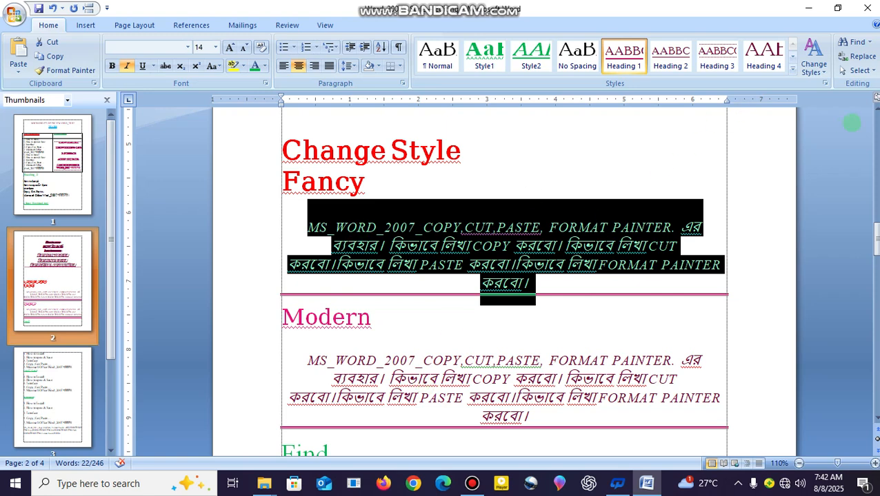
Try the Fancy style set on the document and undo it
left_click(814, 65)
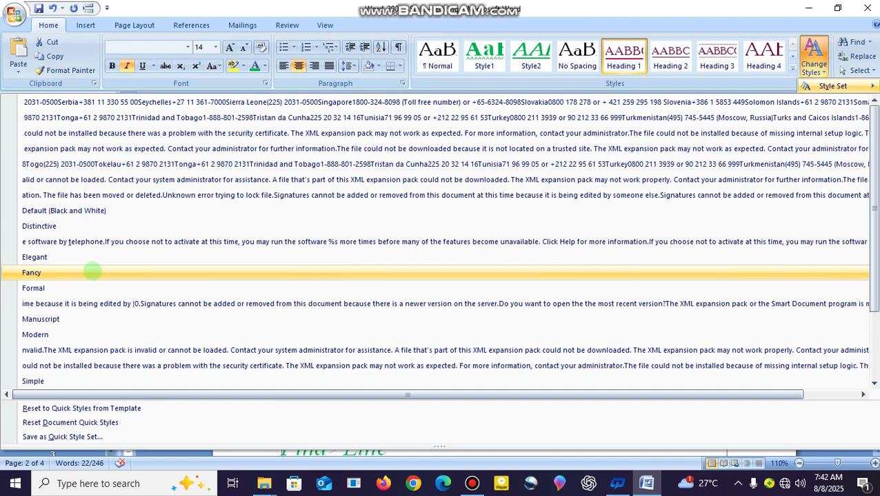
left_click(34, 256)
triple_click(441, 248)
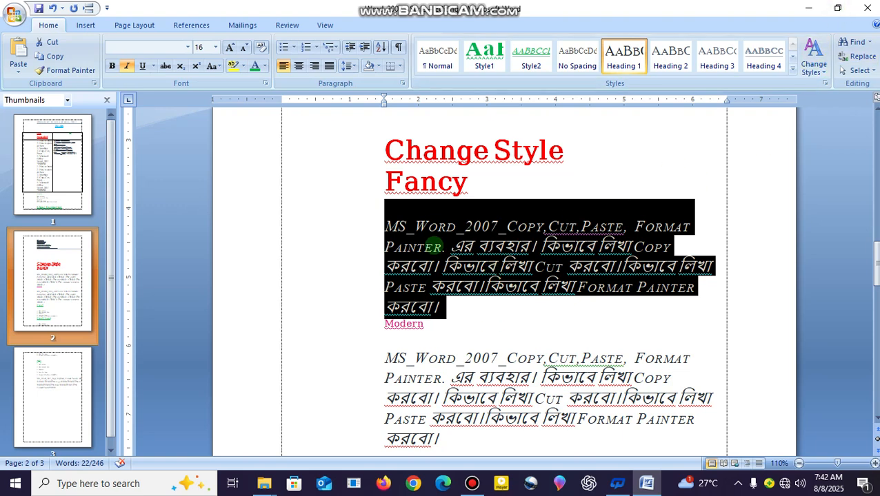
key("ctrl+z")
Open the Change Styles options with the paragraph under the Fancy heading selected
scroll(411, 247, "down", 4)
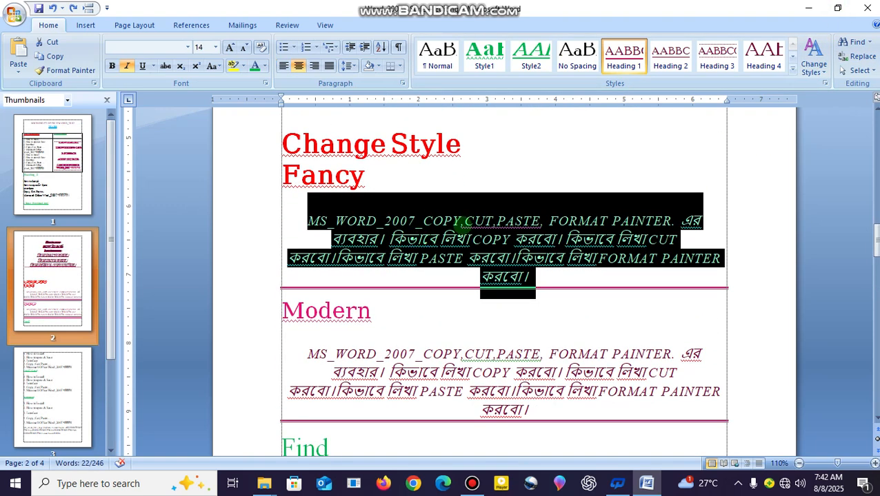
left_click(813, 62)
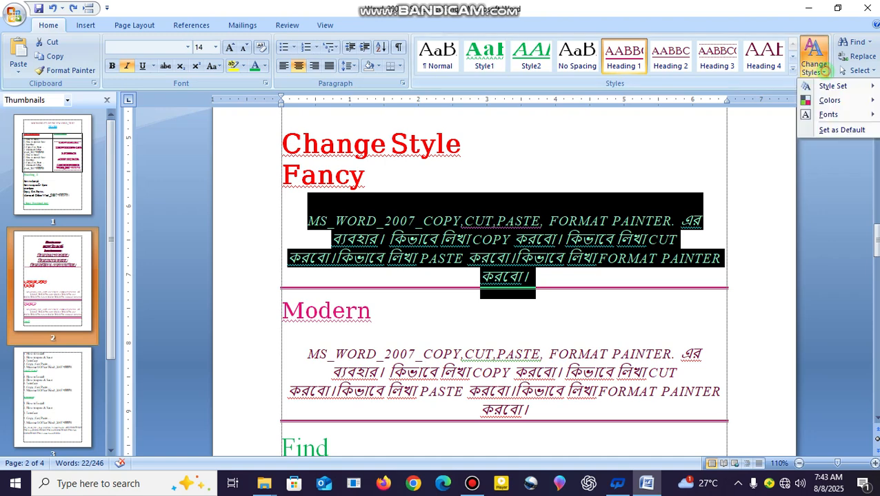